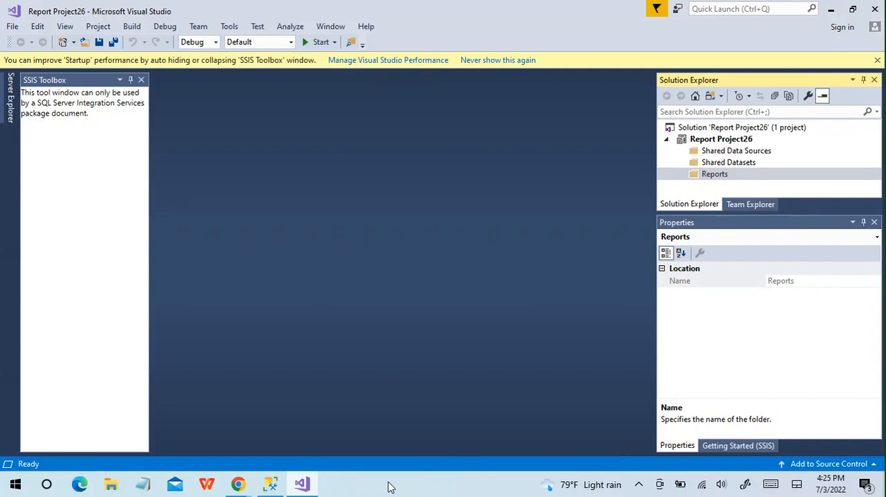
# - Review the employee table query and its results in SQL Server Management Studio and return to Visual Studio
pyautogui.click(270, 484)
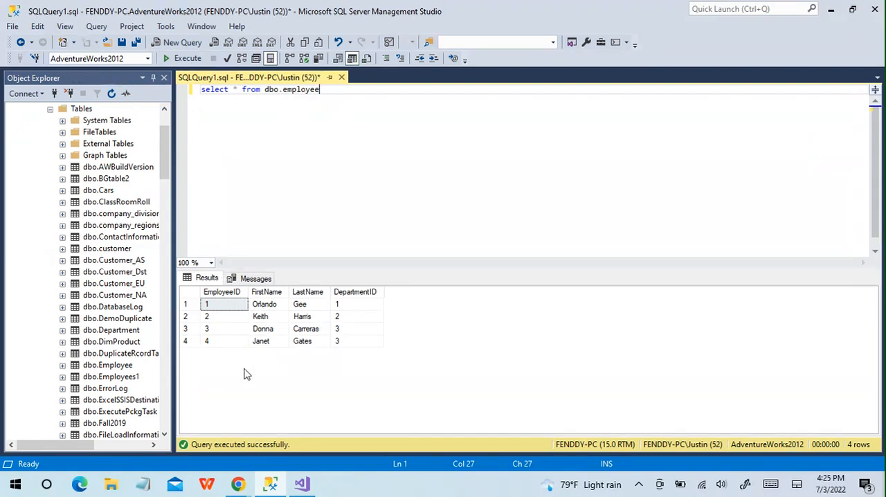
pyautogui.click(301, 484)
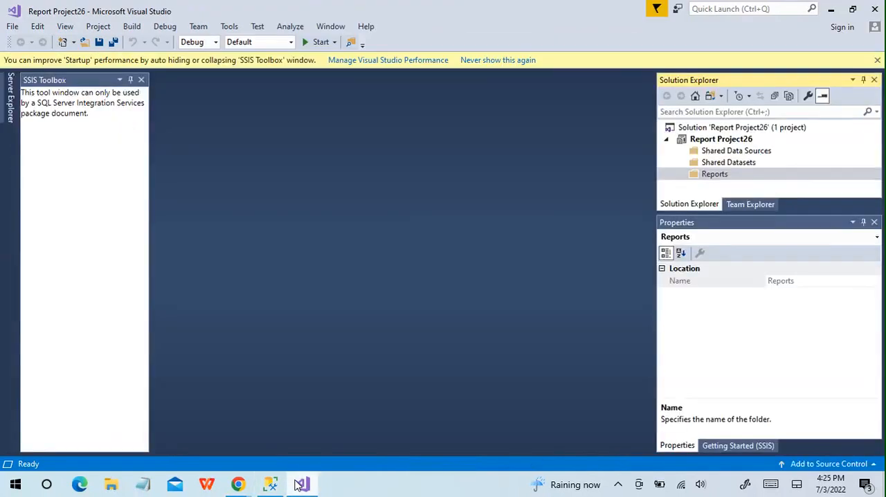
# - Add a new empty report named BooleanReport.rdl to the project's Reports folder
pyautogui.rightClick(706, 178)
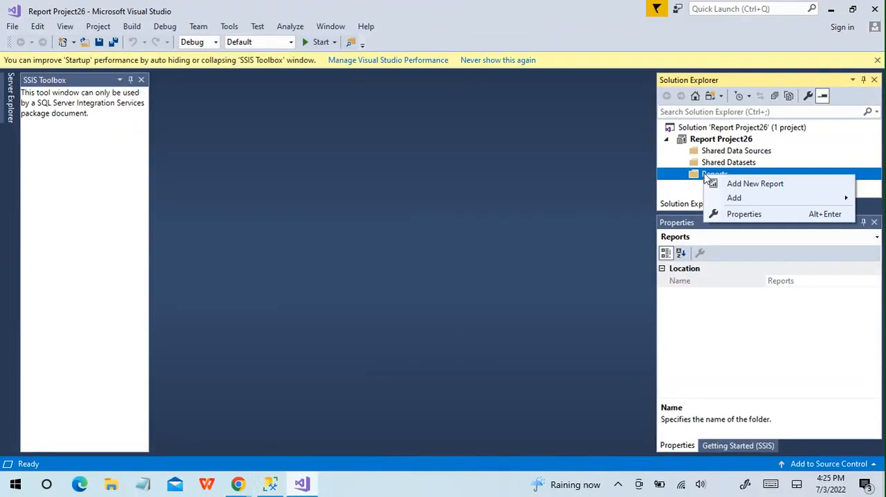
pyautogui.moveTo(733, 199)
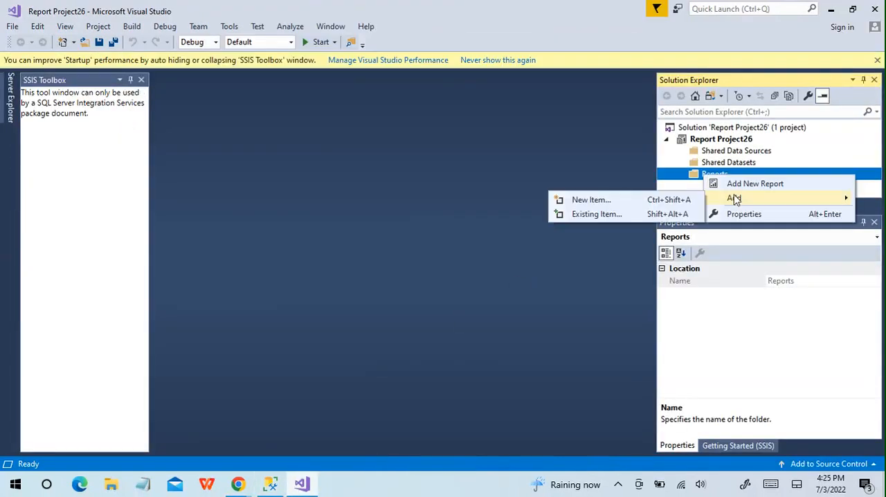
pyautogui.click(602, 200)
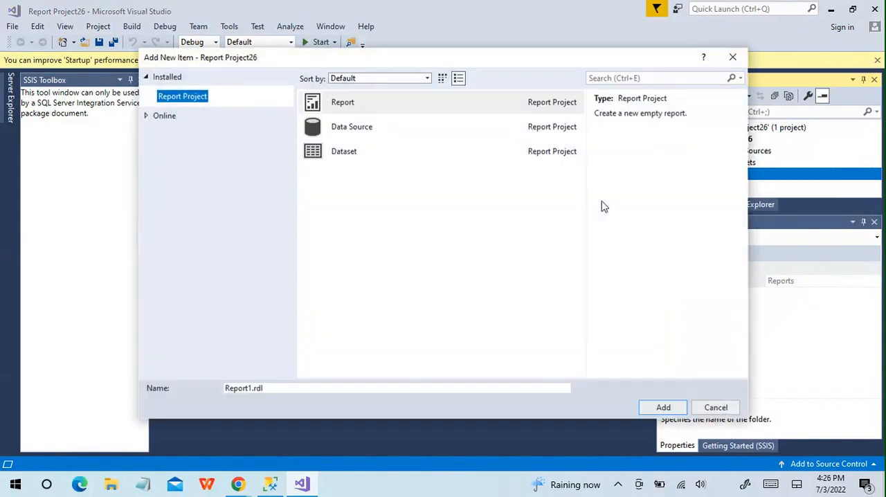
pyautogui.click(353, 103)
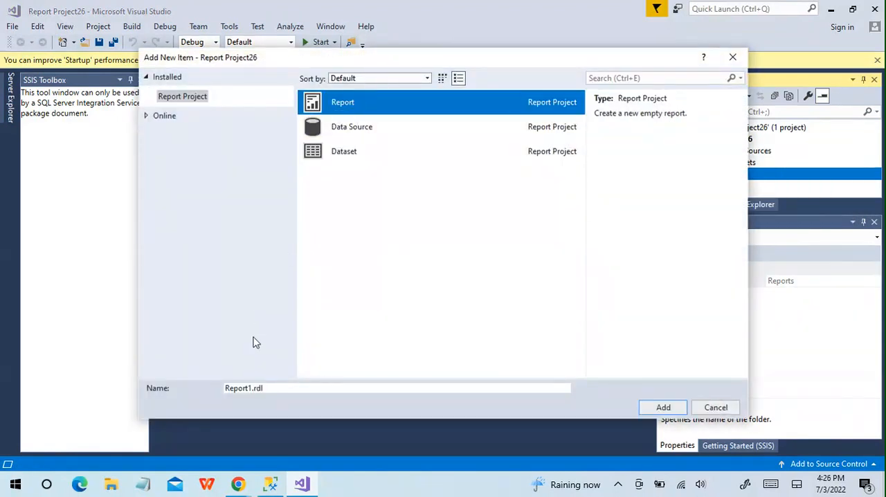
pyautogui.click(252, 388)
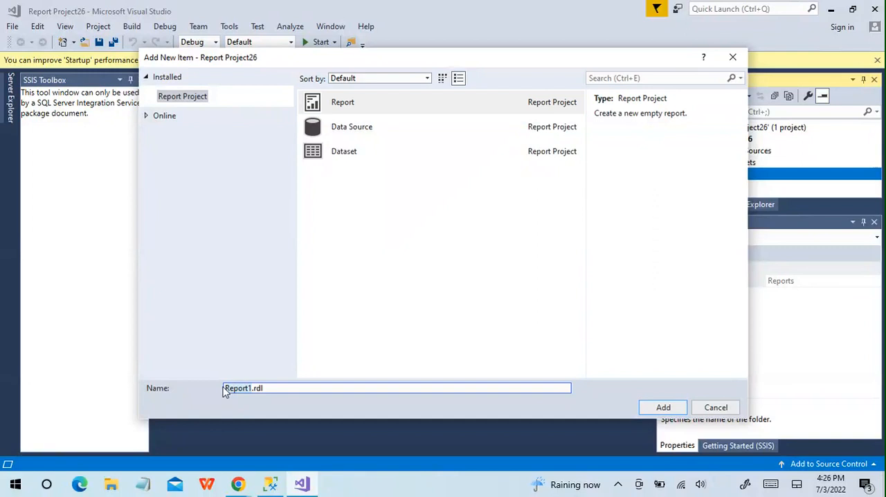
pyautogui.write('Boole')
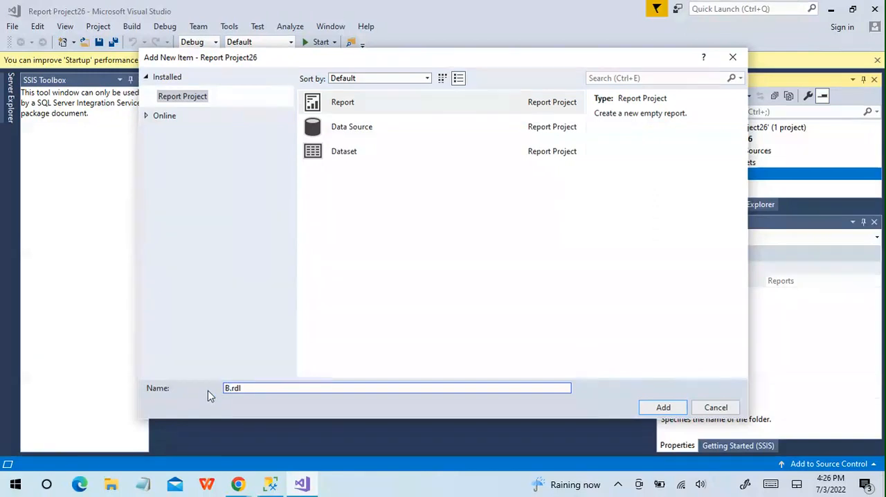
pyautogui.write('anRe')
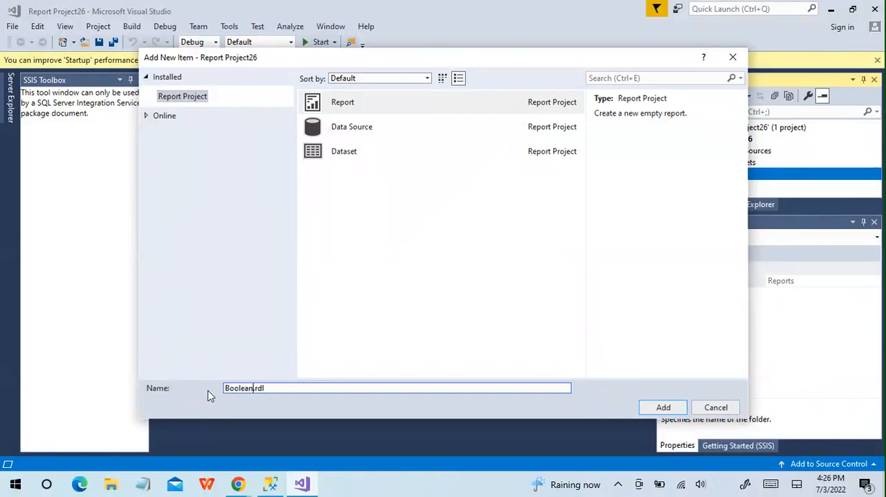
pyautogui.write('port')
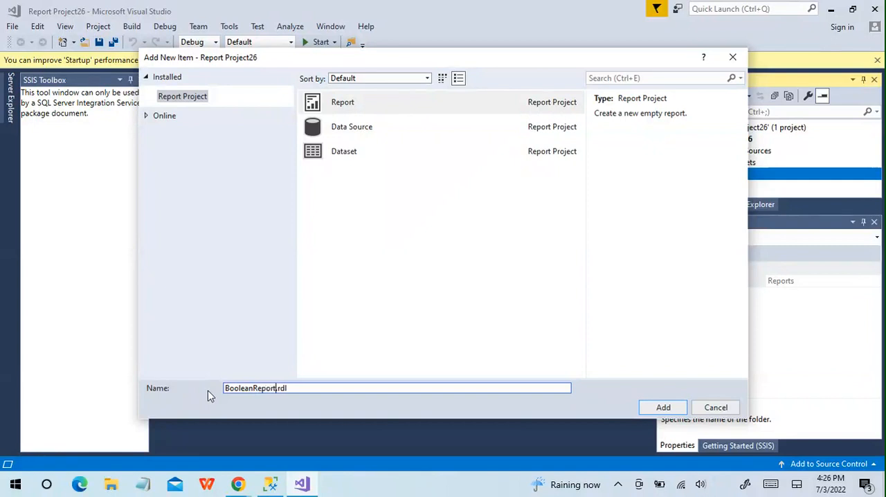
pyautogui.click(684, 408)
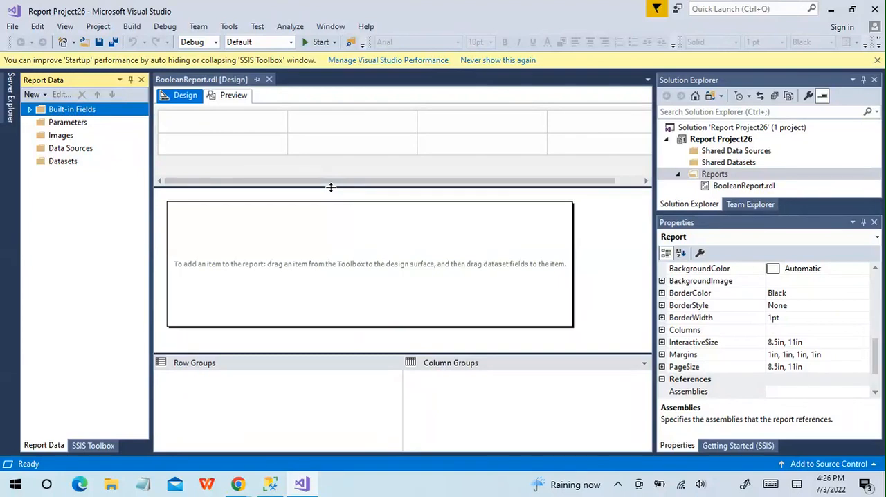
# - Enlarge the report design surface by shrinking the parameter grid above it and the row and column groups area below it
pyautogui.moveTo(331, 187); pyautogui.dragTo(334, 124)
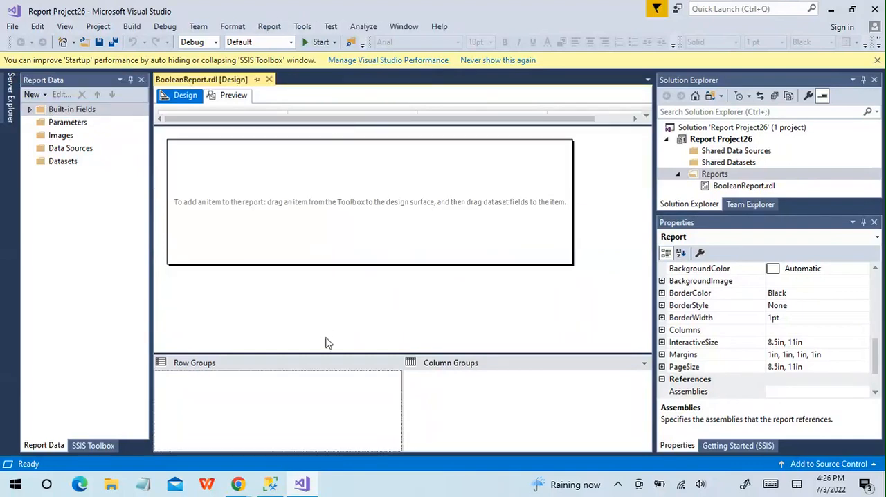
pyautogui.moveTo(346, 354); pyautogui.dragTo(347, 415)
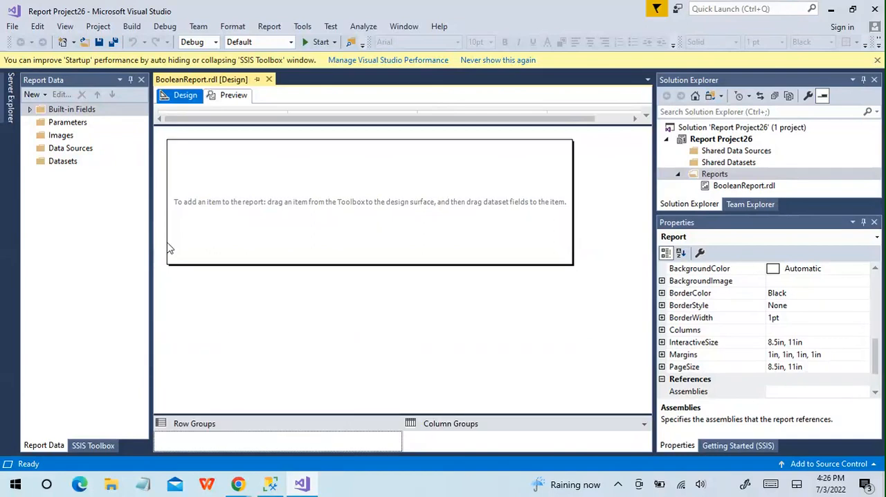
# - Start a new data source for the report as an embedded connection of type Microsoft SQL Server
pyautogui.rightClick(70, 152)
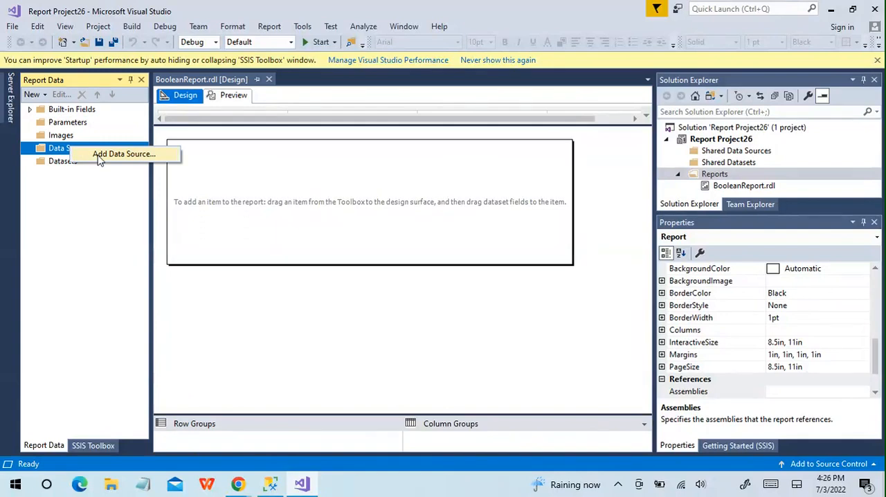
pyautogui.click(99, 156)
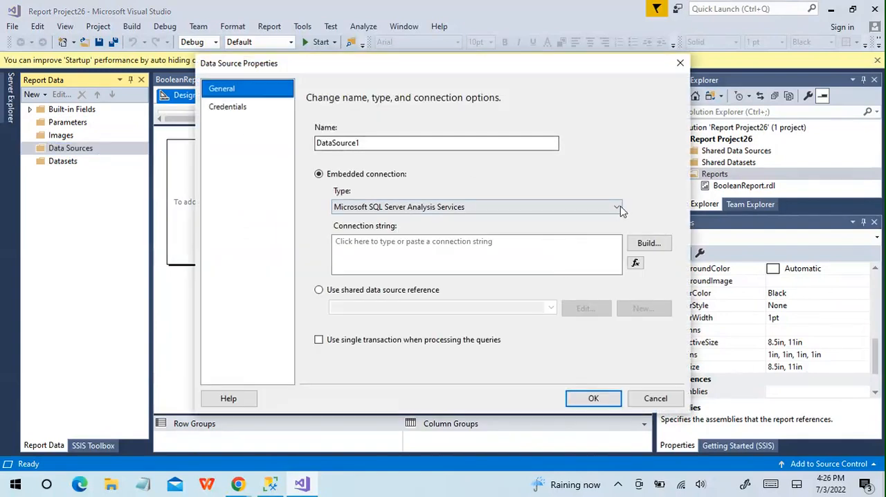
pyautogui.click(644, 244)
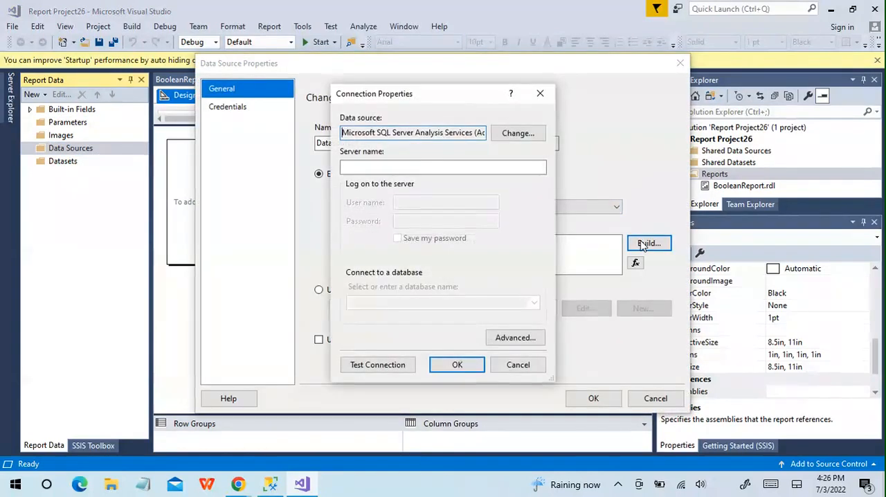
pyautogui.click(505, 368)
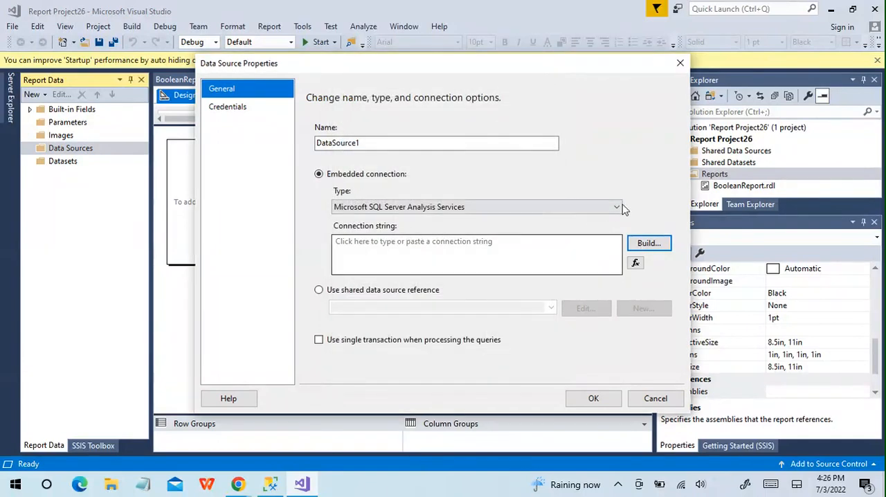
pyautogui.click(616, 207)
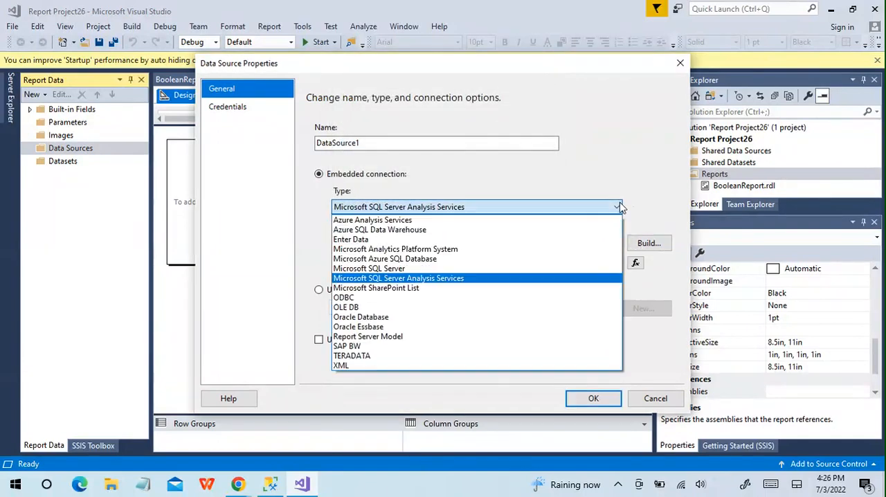
pyautogui.click(472, 270)
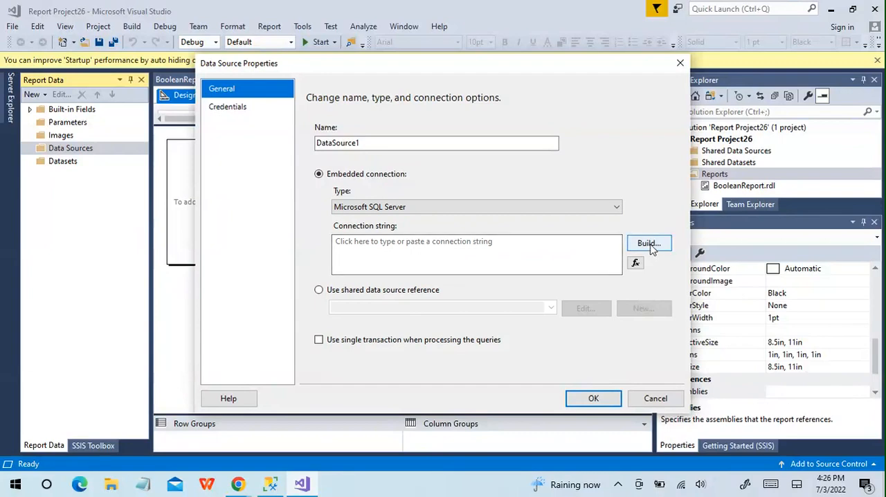
# - Build the connection with server name "." and the AdventureWorks2012 database
pyautogui.click(649, 246)
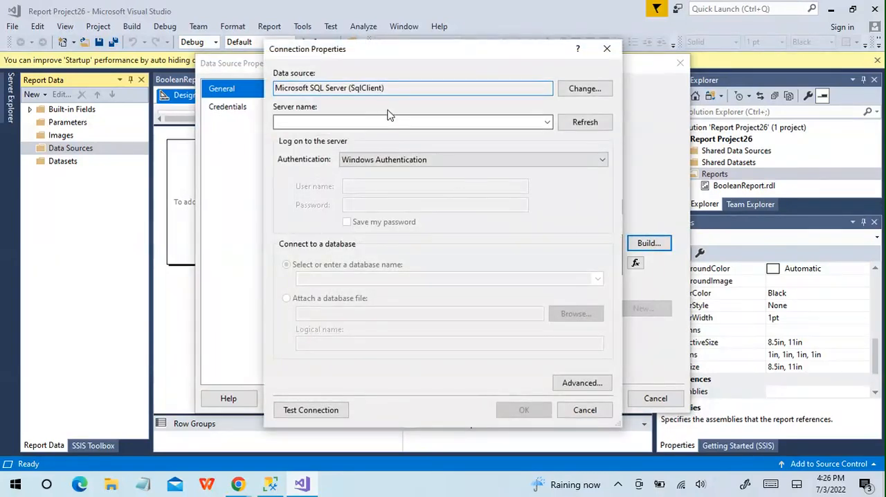
pyautogui.click(387, 122)
pyautogui.write('.')
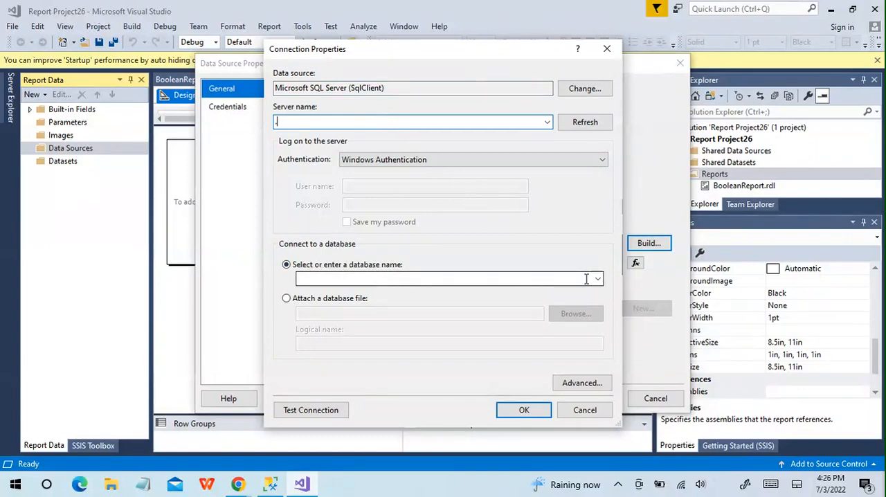
pyautogui.write('a')
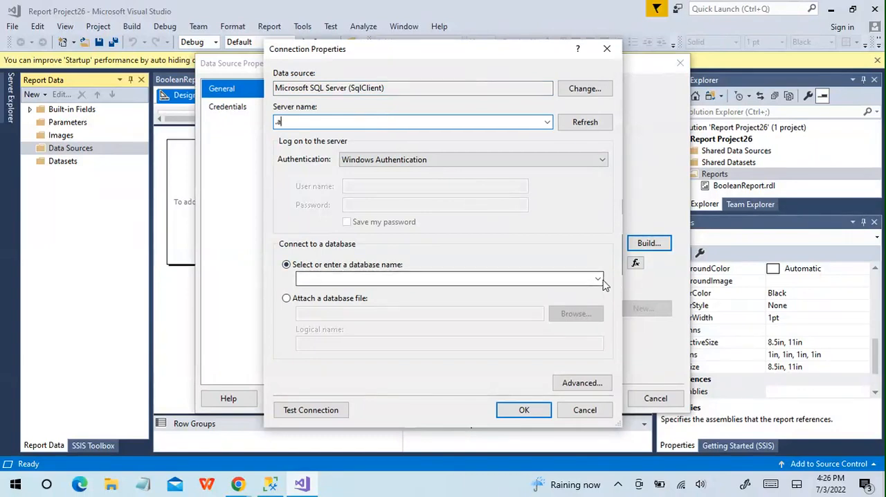
pyautogui.click(598, 279)
pyautogui.click(336, 123)
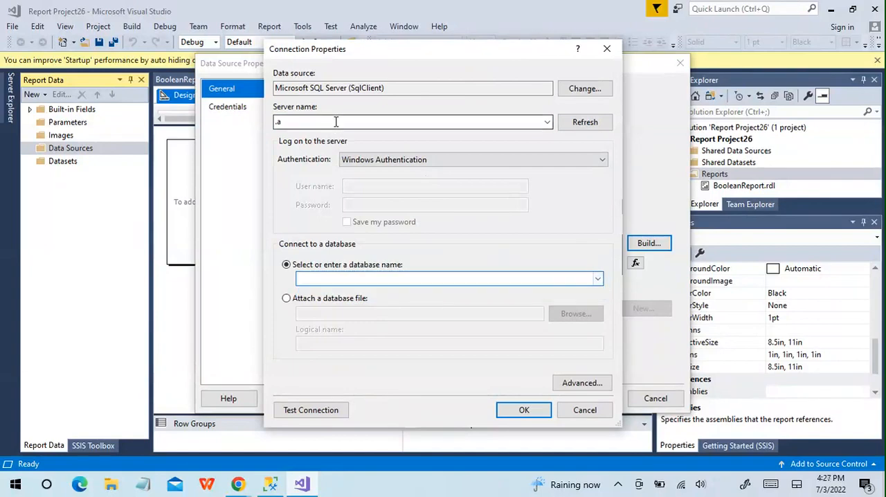
pyautogui.click(330, 122)
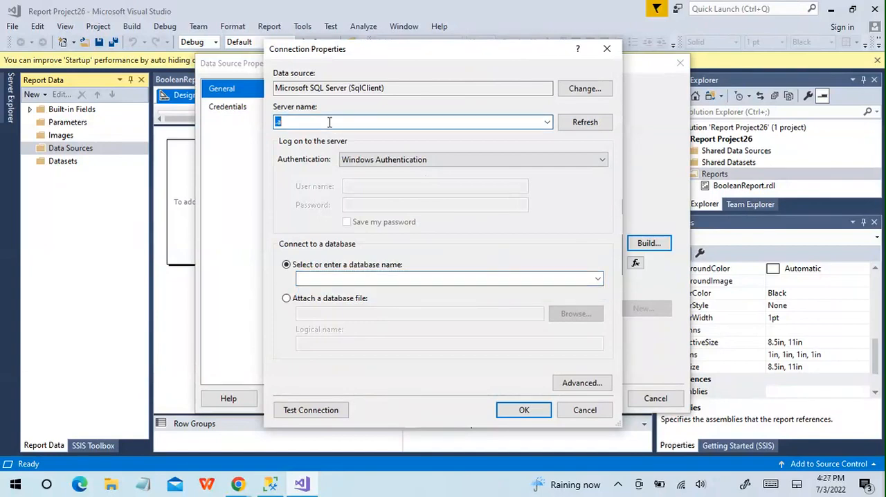
pyautogui.press('BackSpace')
pyautogui.write('.')
pyautogui.click(598, 279)
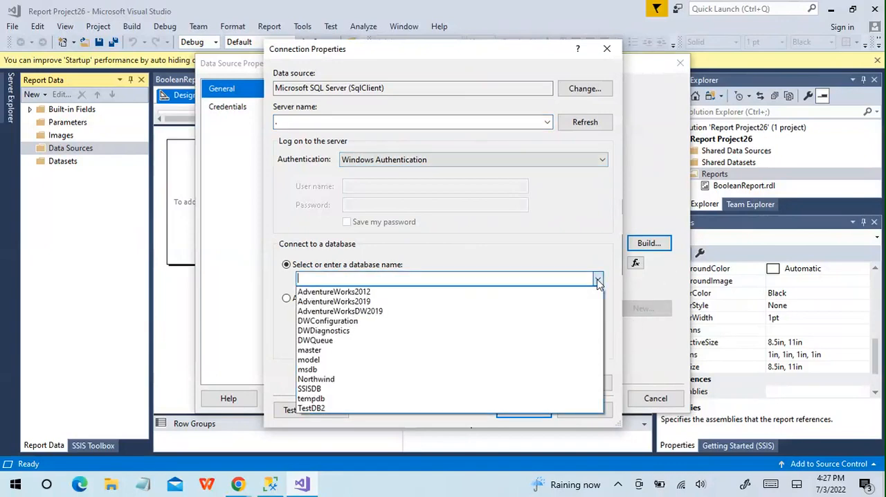
pyautogui.click(435, 291)
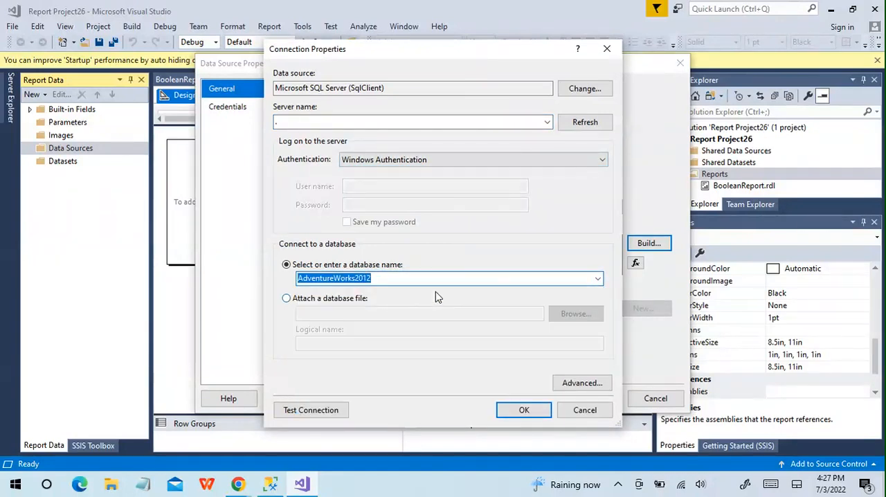
# - Test the database connection and accept the connection and data source settings
pyautogui.click(524, 410)
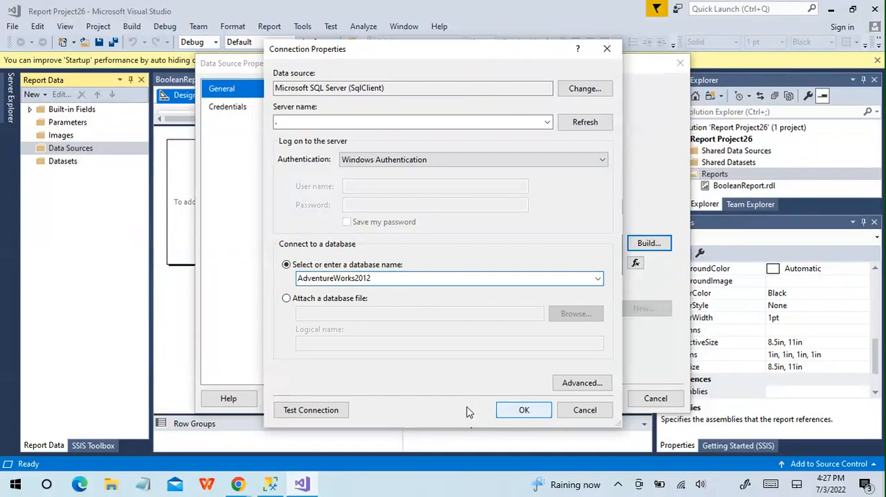
pyautogui.click(331, 410)
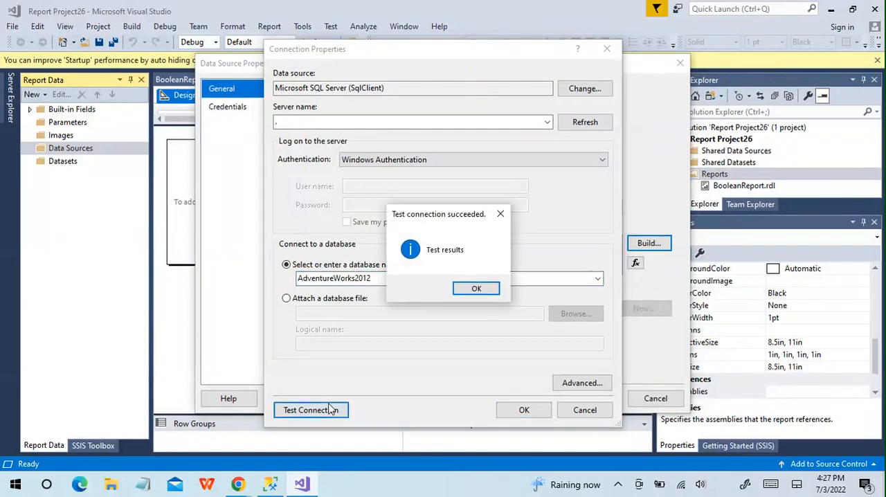
pyautogui.click(490, 291)
pyautogui.click(528, 412)
pyautogui.click(614, 402)
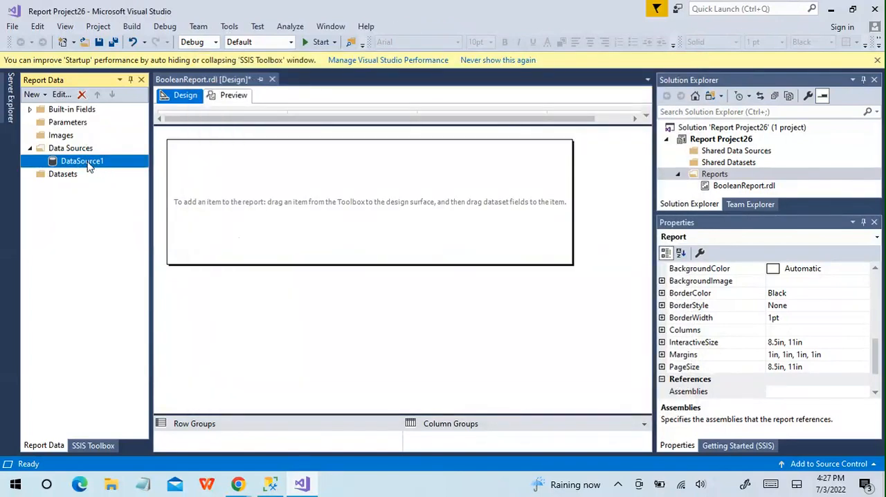
# - Reopen DataSource1's connection properties, set the authentication to Windows Authentication and save the data source
pyautogui.doubleClick(88, 164)
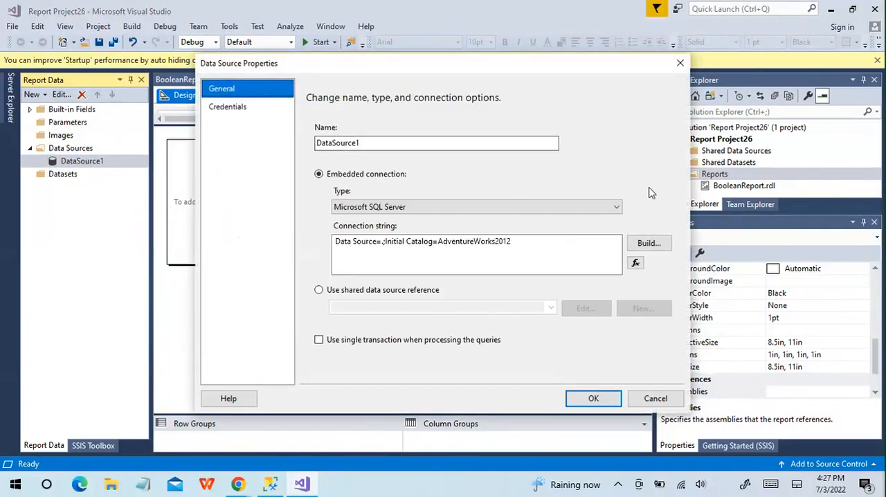
pyautogui.click(659, 243)
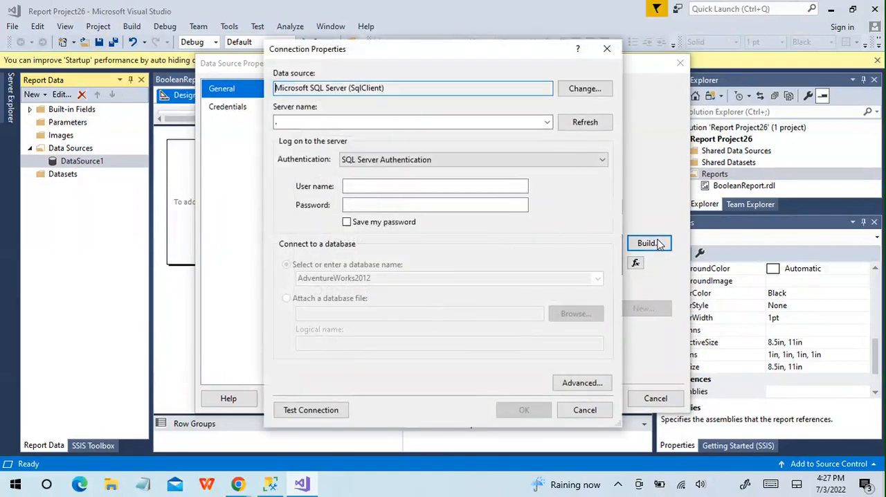
pyautogui.click(601, 161)
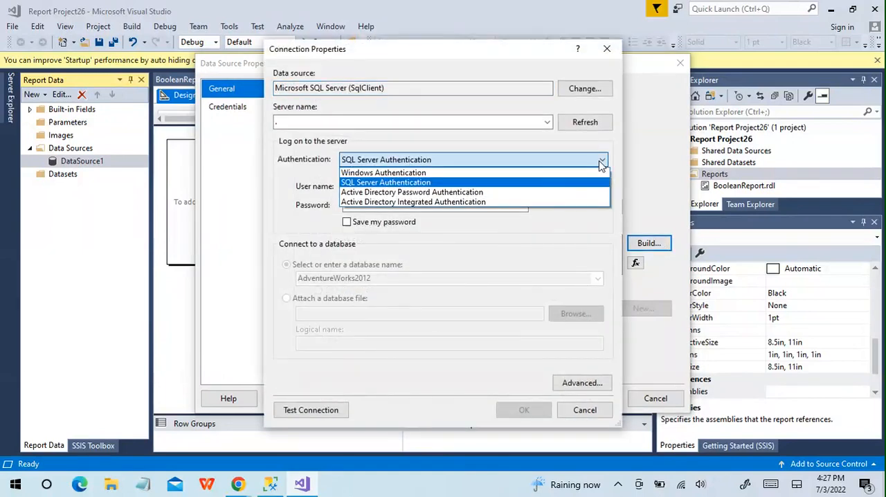
pyautogui.click(538, 174)
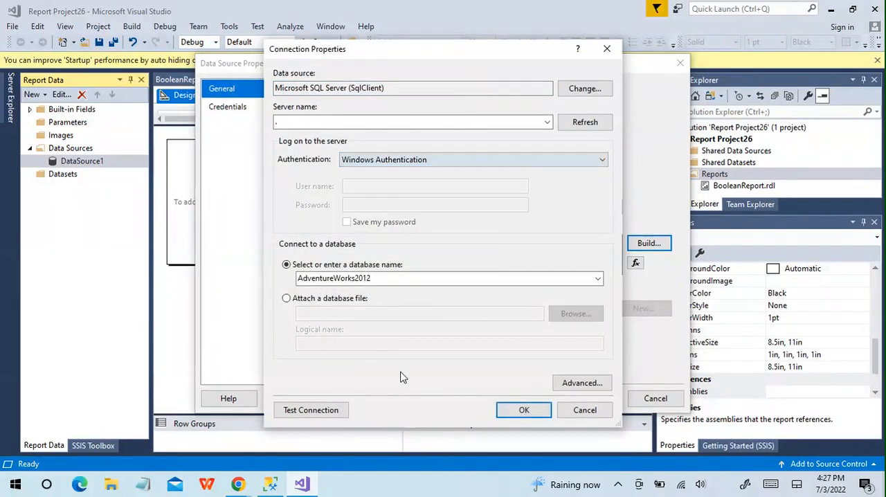
pyautogui.click(523, 412)
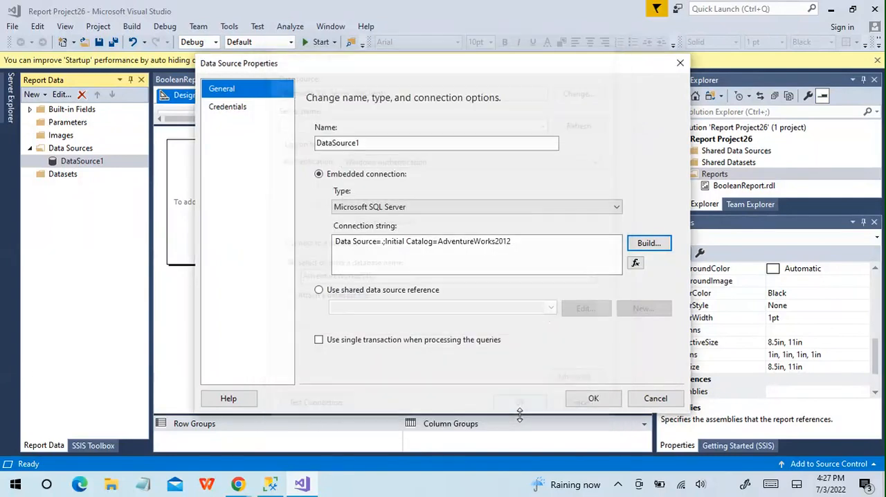
pyautogui.click(599, 402)
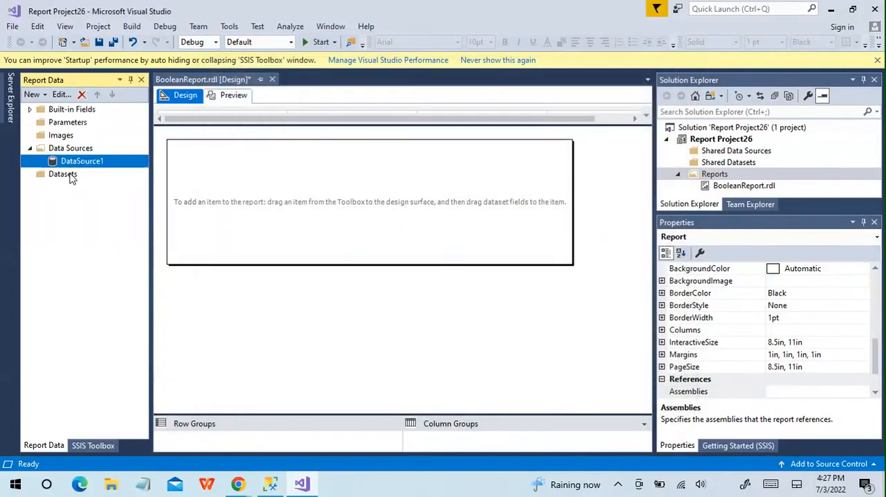
# - Start a new dataset named Columns, embedded in the report and based on DataSource1
pyautogui.rightClick(71, 177)
pyautogui.click(99, 181)
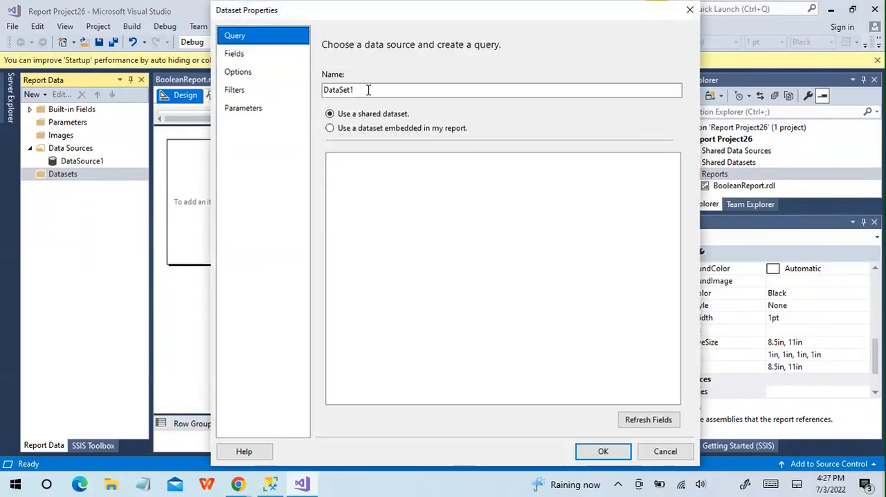
pyautogui.doubleClick(362, 89)
pyautogui.write('C')
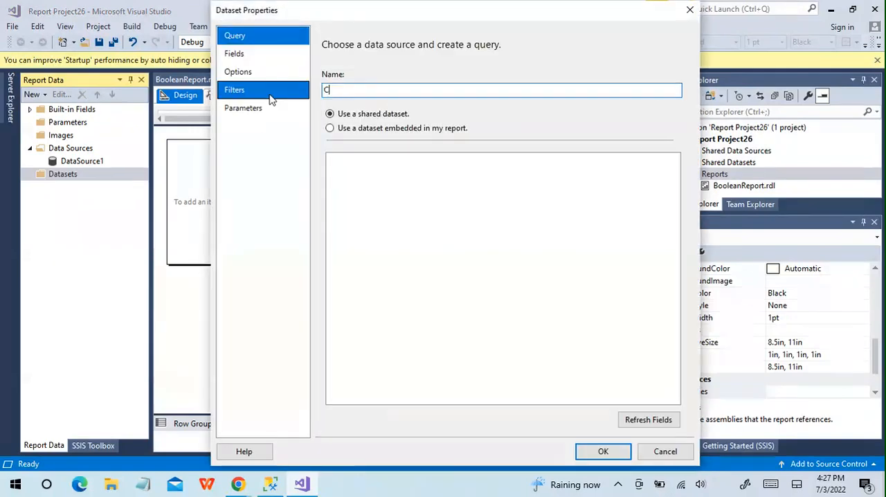
pyautogui.write('olumns')
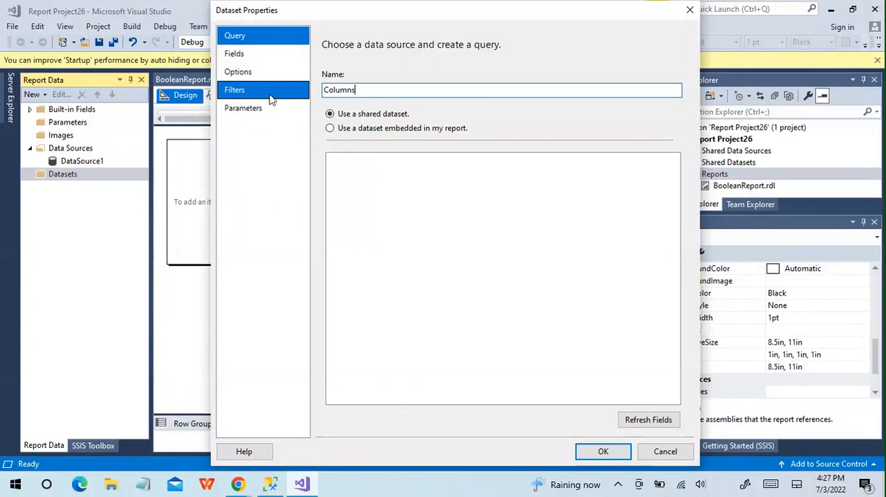
pyautogui.click(330, 129)
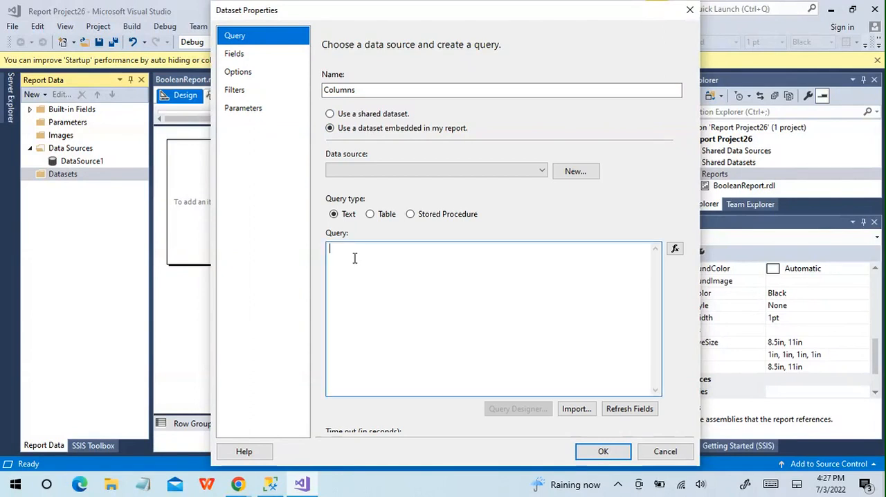
pyautogui.click(534, 174)
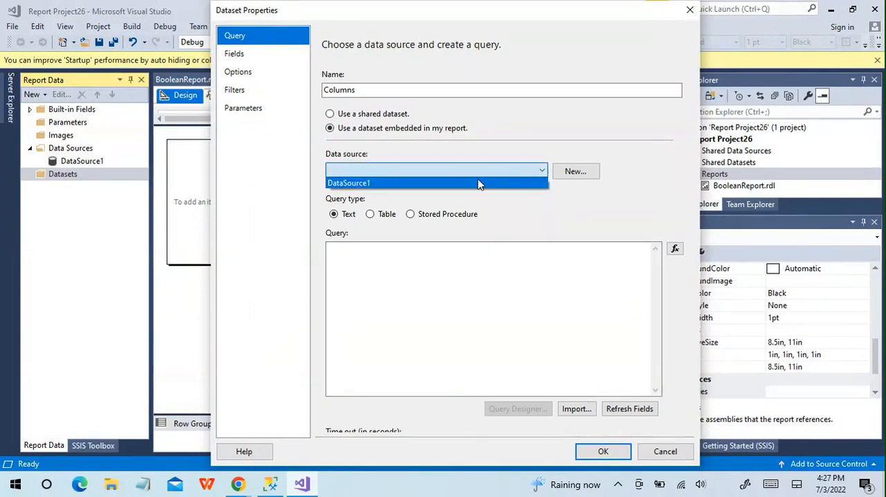
pyautogui.click(477, 182)
# - Enter the text query "SELECT * FROM dbo.Employee" for the Columns dataset
pyautogui.click(376, 265)
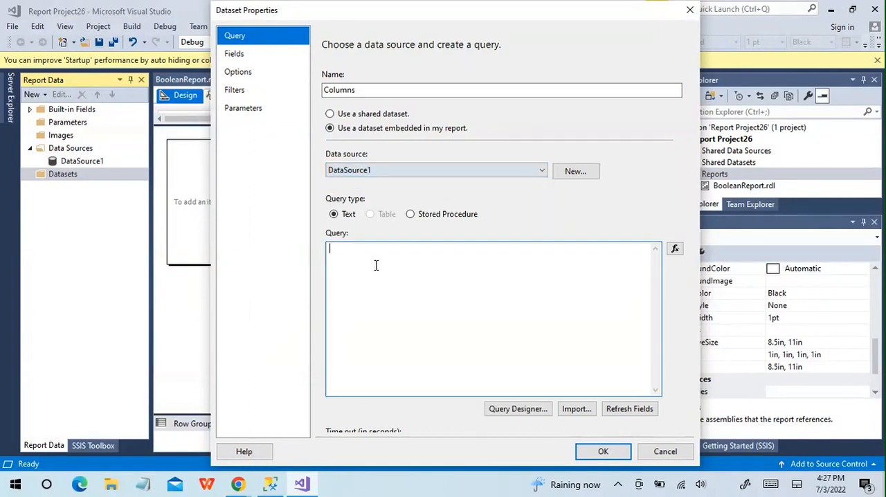
pyautogui.write('SELEC')
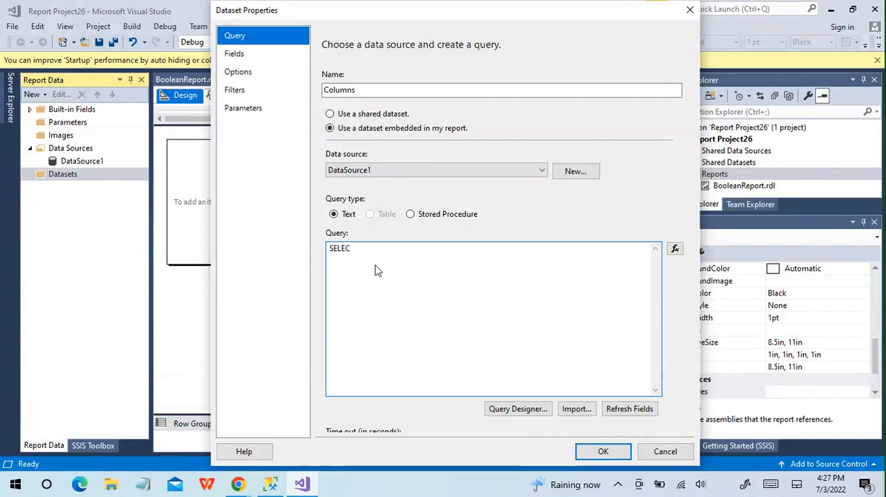
pyautogui.write('T * FROM db')
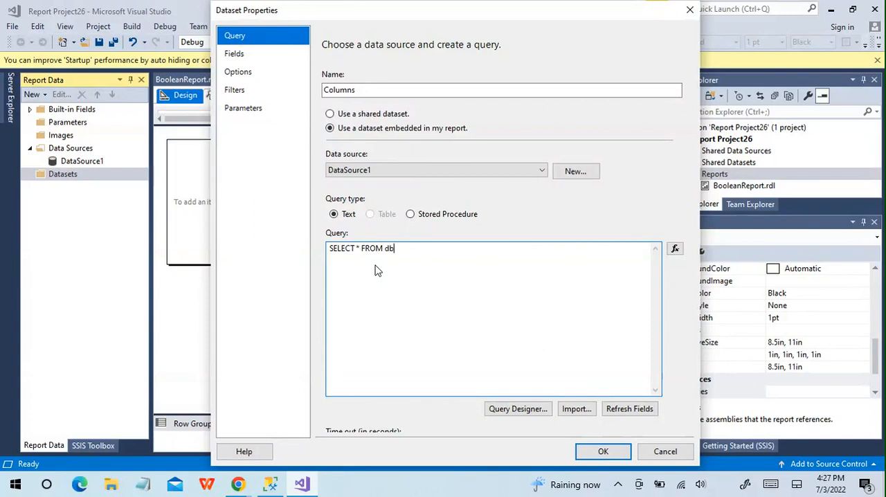
pyautogui.write('o.Emploe')
pyautogui.press('BackSpace')
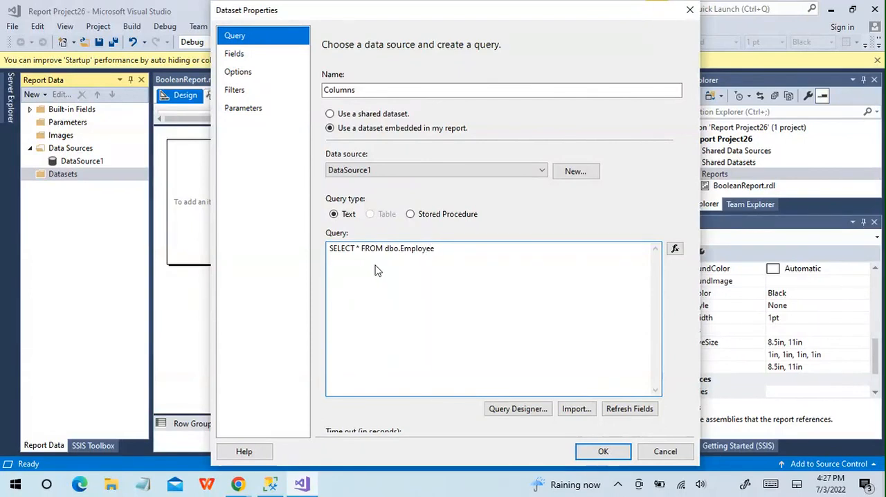
pyautogui.press('Return')
pyautogui.write('WHE')
pyautogui.press('BackSpace')
pyautogui.write('EmployeeID = ')
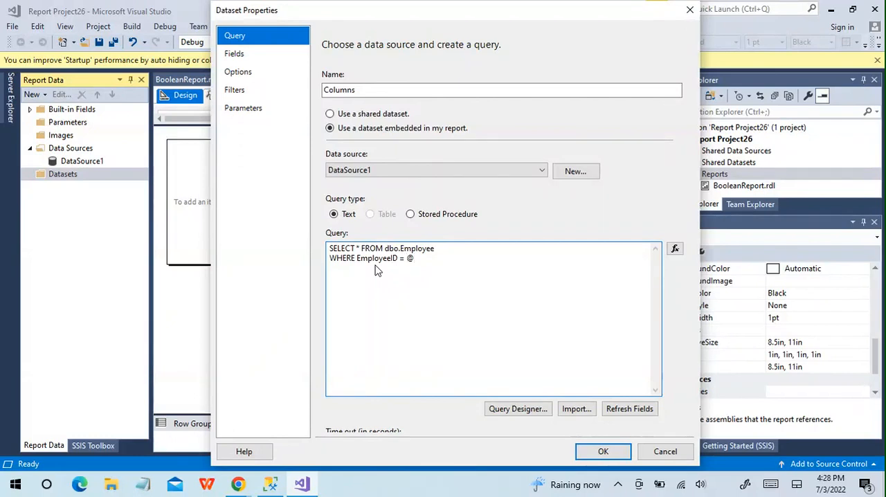
pyautogui.write('@EmployeeID')
pyautogui.click(610, 453)
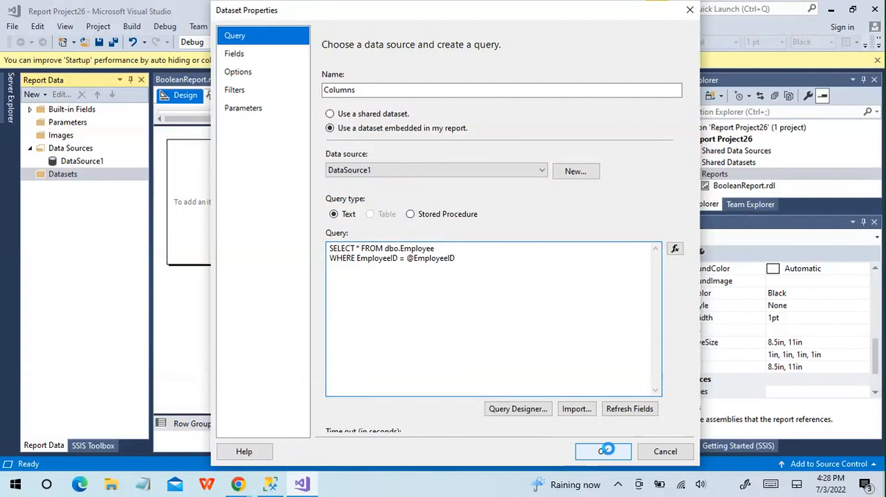
# - Start a second dataset embedded in the report with DataSource1 as its data source
pyautogui.rightClick(59, 176)
pyautogui.click(100, 184)
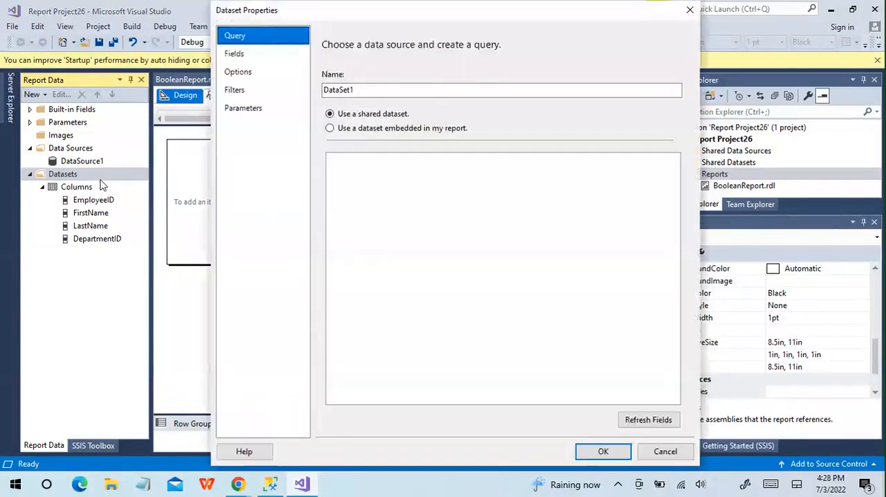
pyautogui.click(331, 130)
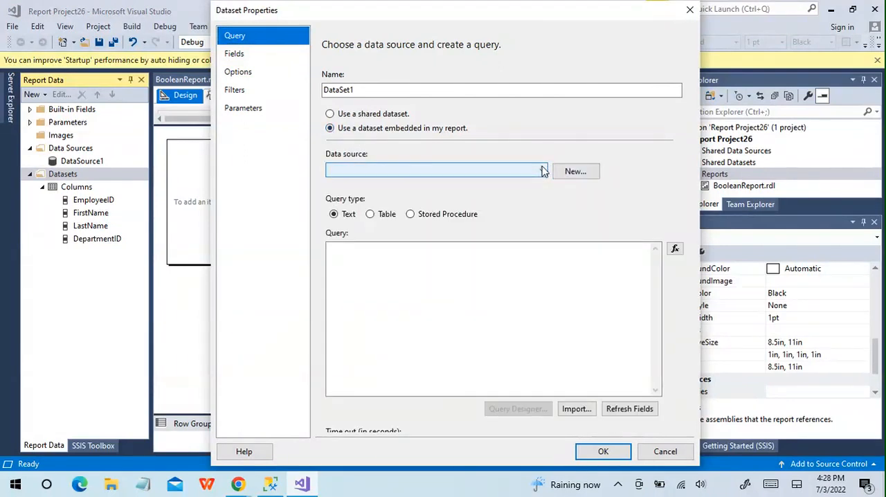
pyautogui.click(542, 171)
pyautogui.click(412, 184)
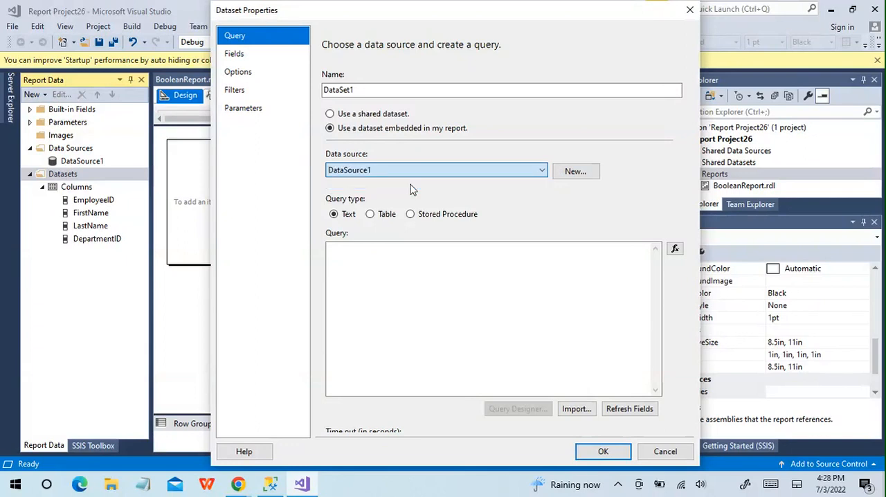
# - Enter the query "SELECT EmployeeID FROM dbo.Employee ORDER BY 1" for the second dataset and save it
pyautogui.click(367, 260)
pyautogui.write('SELECT')
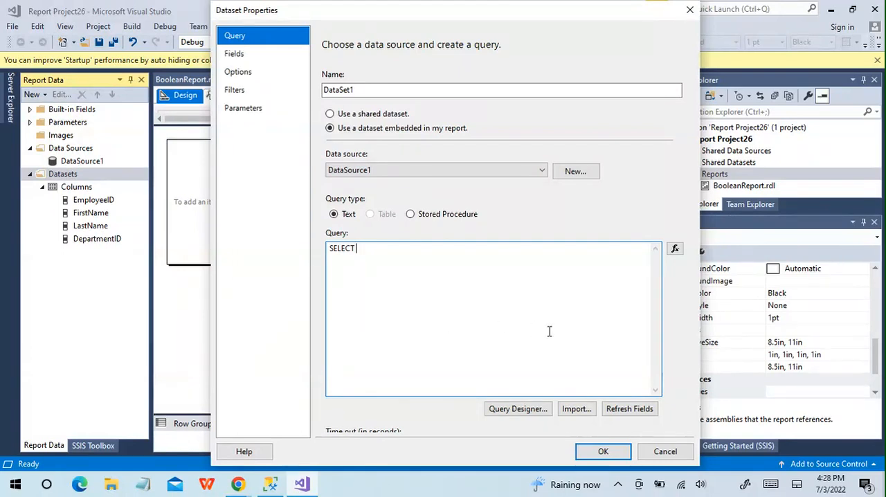
pyautogui.write(' Emplo')
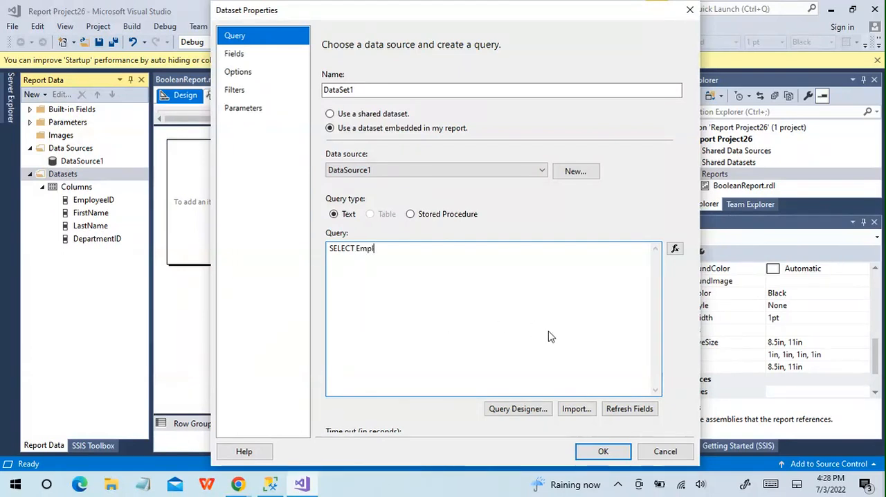
pyautogui.write('yee')
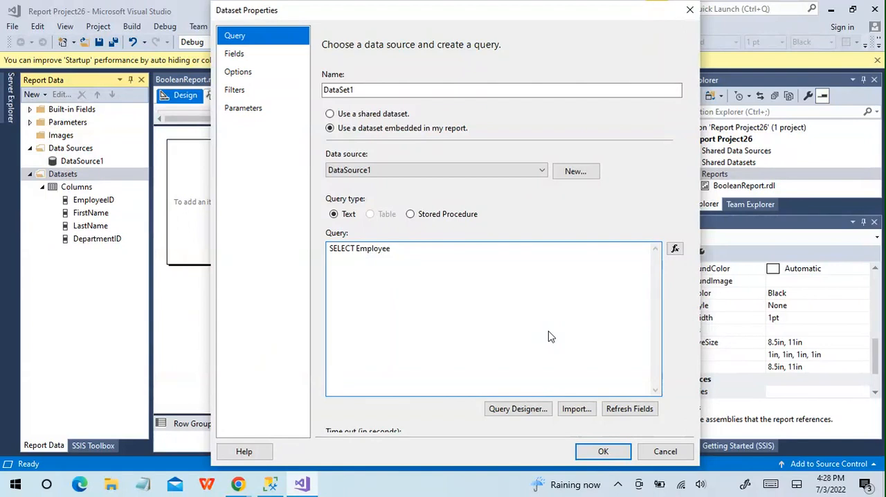
pyautogui.write('ID')
pyautogui.press('Return')
pyautogui.write('FROM')
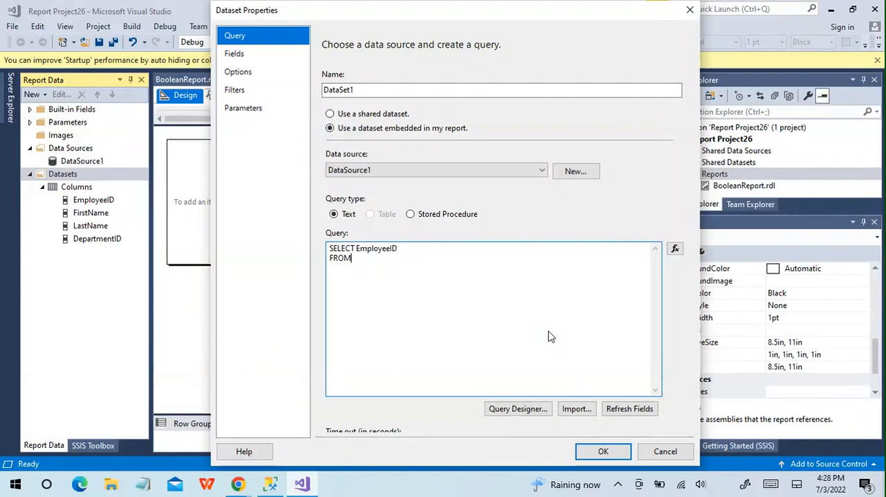
pyautogui.write(' db')
pyautogui.write('o')
pyautogui.write('.Emplo')
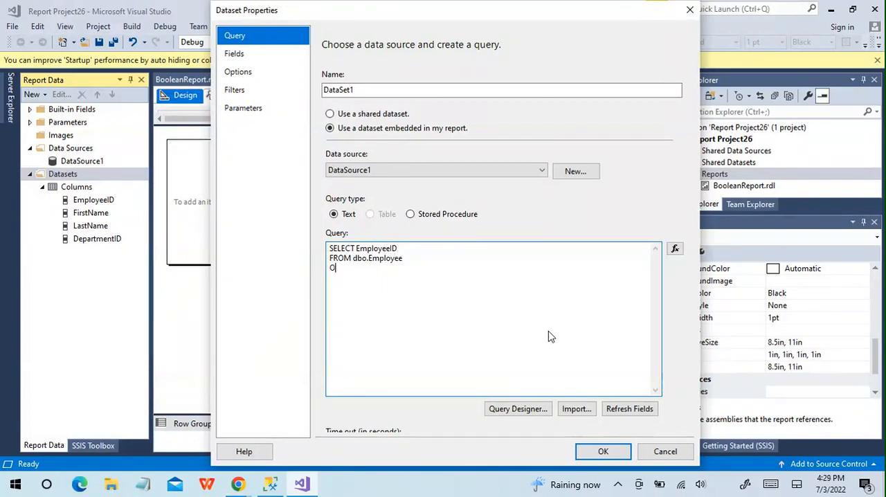
pyautogui.write('RDER BY 1')
pyautogui.click(601, 451)
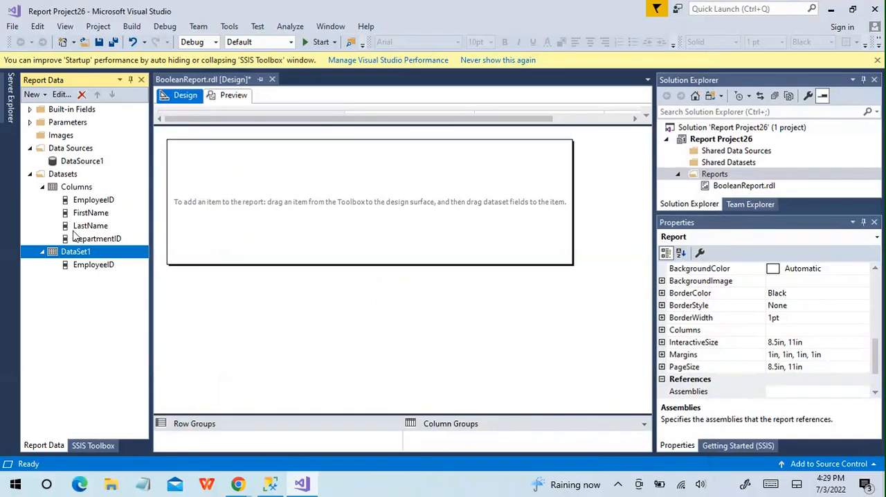
# - Rename the dataset that holds only the EmployeeID field to Employee
pyautogui.doubleClick(79, 254)
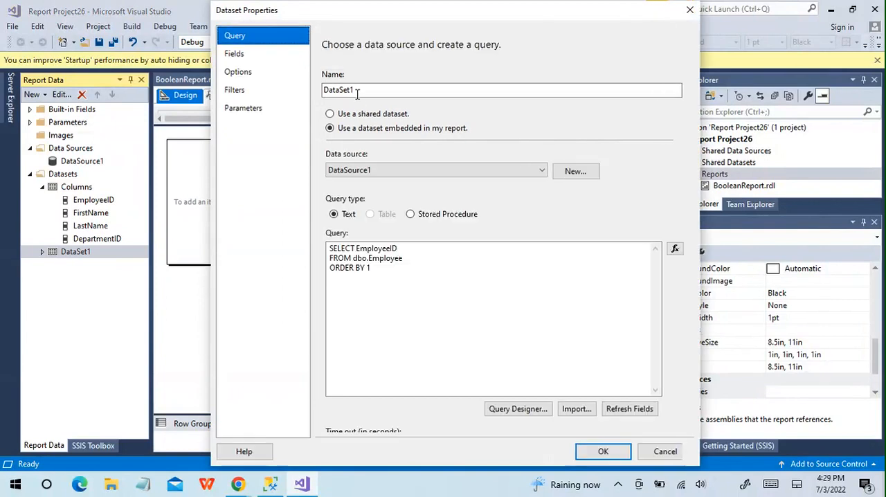
pyautogui.write('Employee')
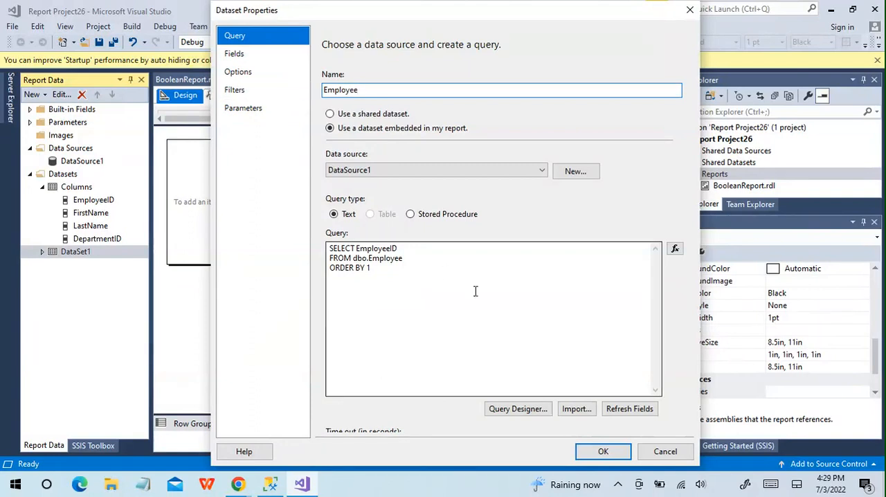
pyautogui.click(619, 452)
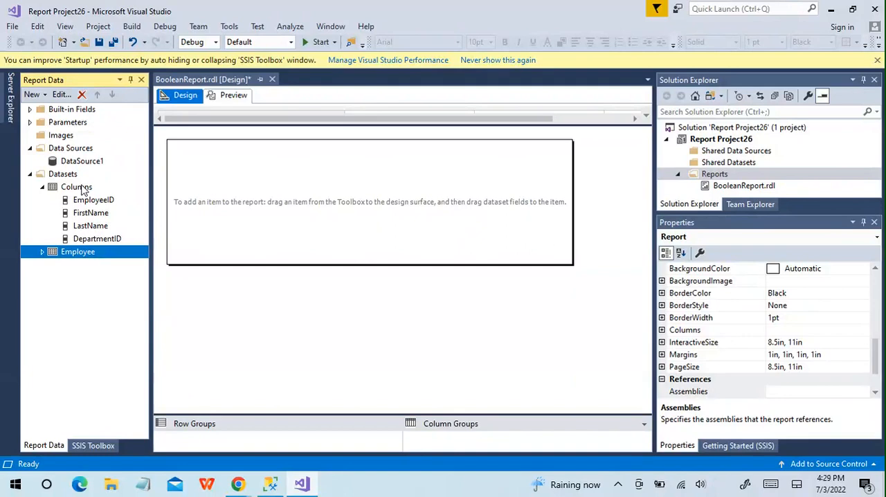
# - Start a third dataset embedded in the report, using DataSource1 as its data source
pyautogui.rightClick(63, 185)
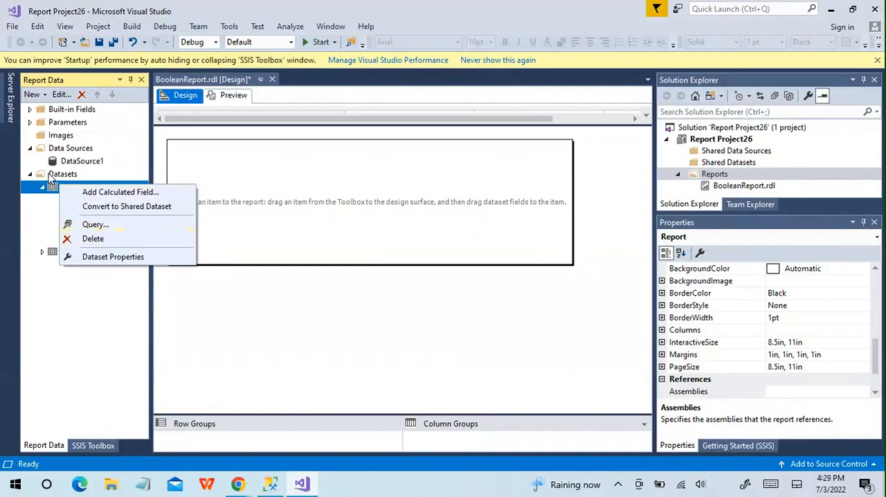
pyautogui.rightClick(50, 177)
pyautogui.click(50, 176)
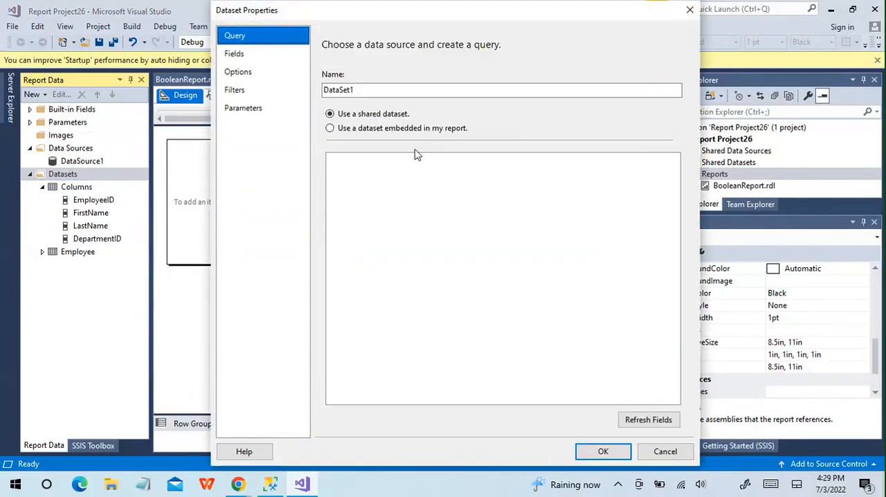
pyautogui.click(330, 130)
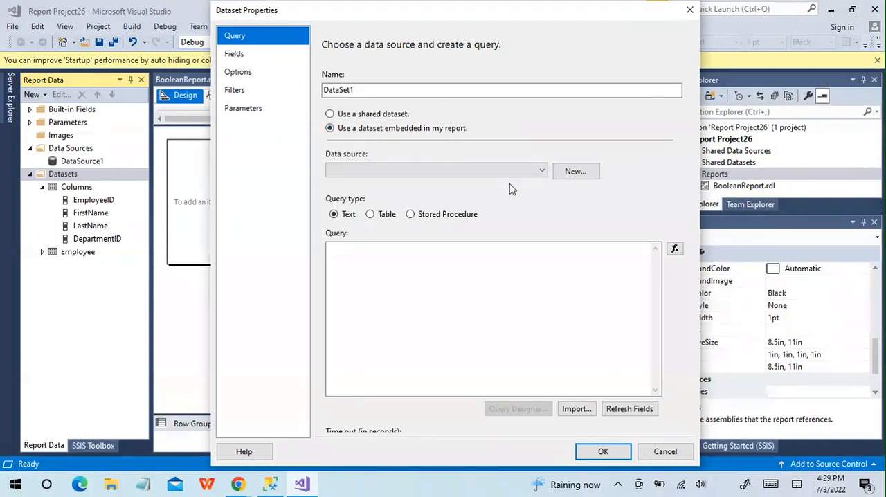
pyautogui.click(538, 171)
pyautogui.click(441, 182)
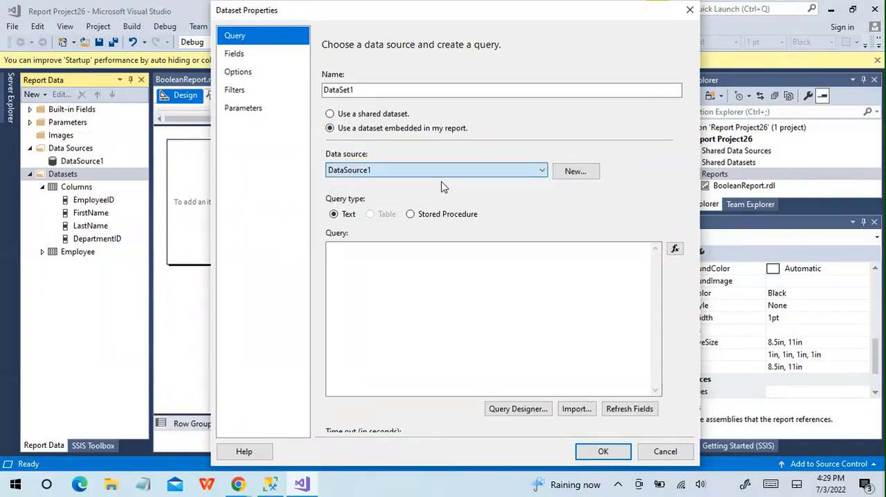
# - Enter the query "SELECT DepartmentID FROM dbo.Employee" for the third dataset
pyautogui.click(359, 285)
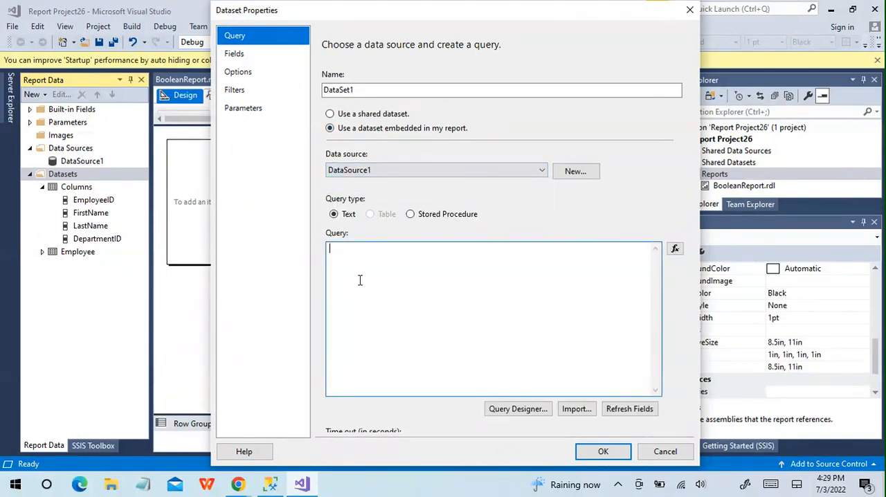
pyautogui.write('SELECT DepartmentID ')
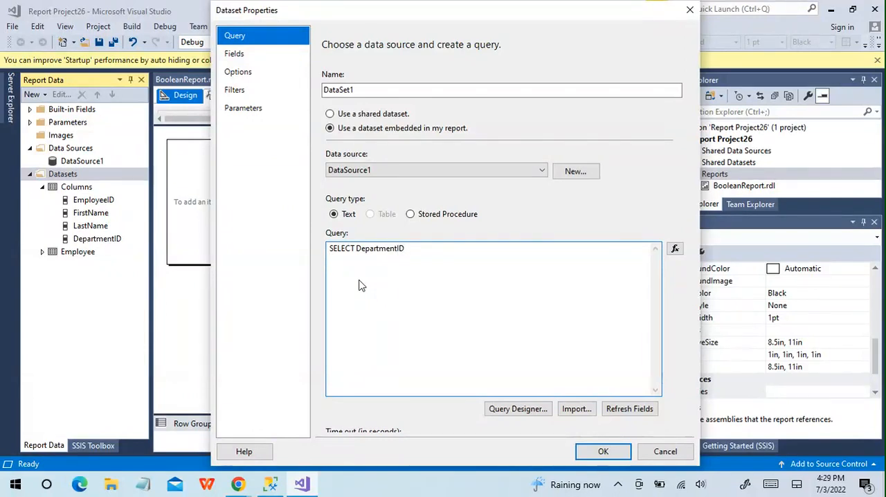
pyautogui.write('FROM dbo.Employee')
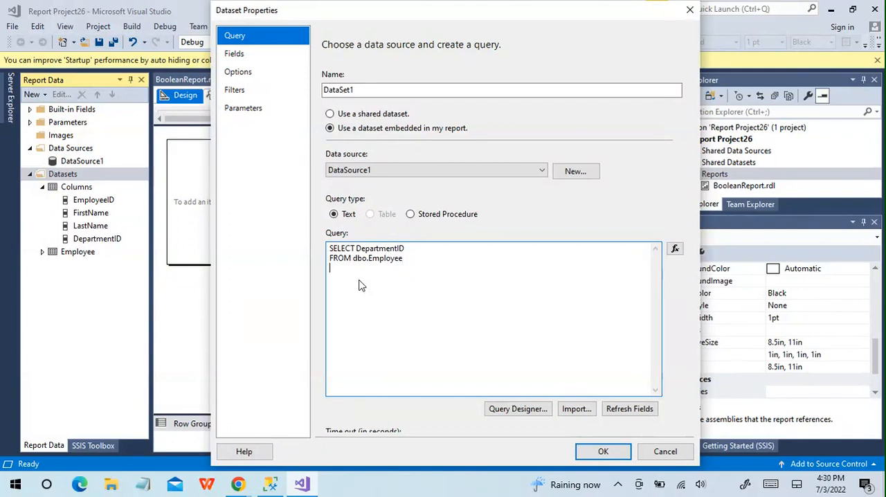
pyautogui.write('ORDER BY 1')
pyautogui.press('BackSpace')
pyautogui.press('BackSpace')
pyautogui.press('BackSpace')
# - Save the third dataset with its DepartmentID query
pyautogui.click(601, 451)
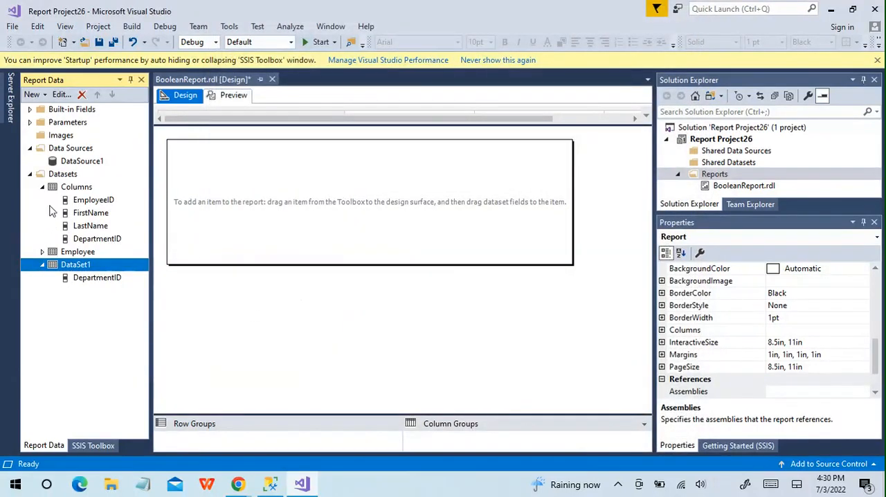
# - Make the EmployeeID parameter get its available values from a query, using the Employee dataset
pyautogui.click(30, 123)
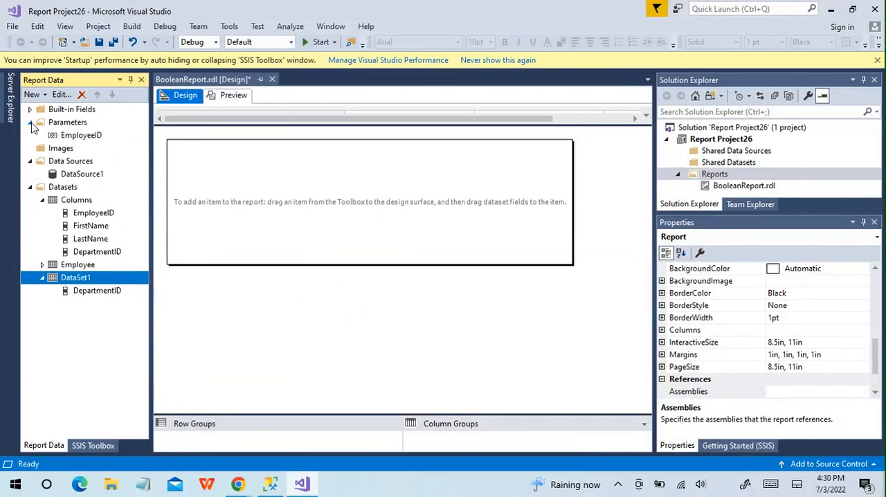
pyautogui.click(82, 137)
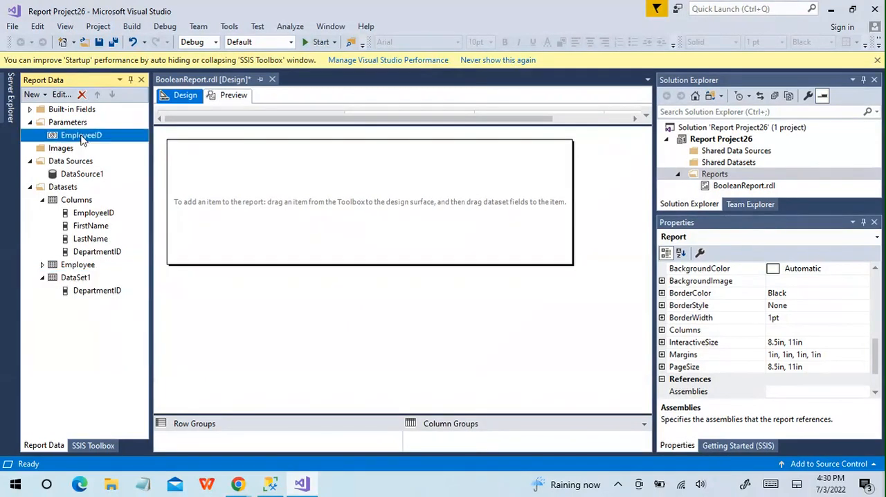
pyautogui.doubleClick(82, 137)
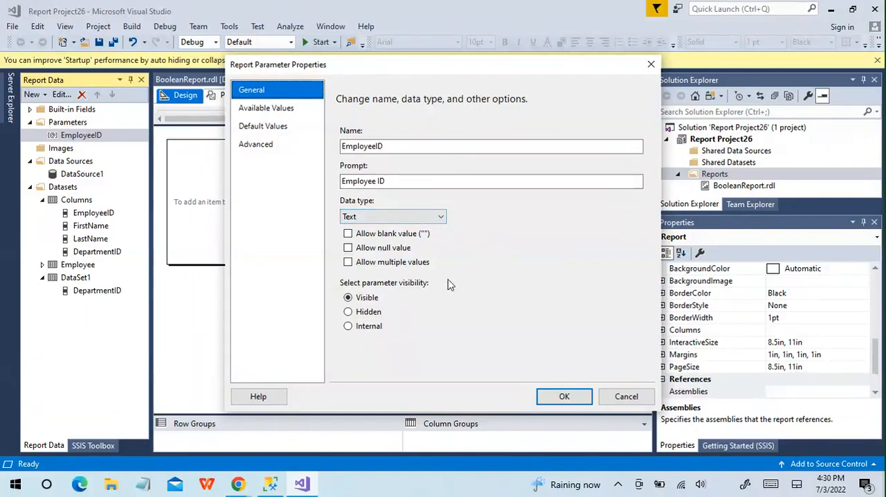
pyautogui.click(291, 109)
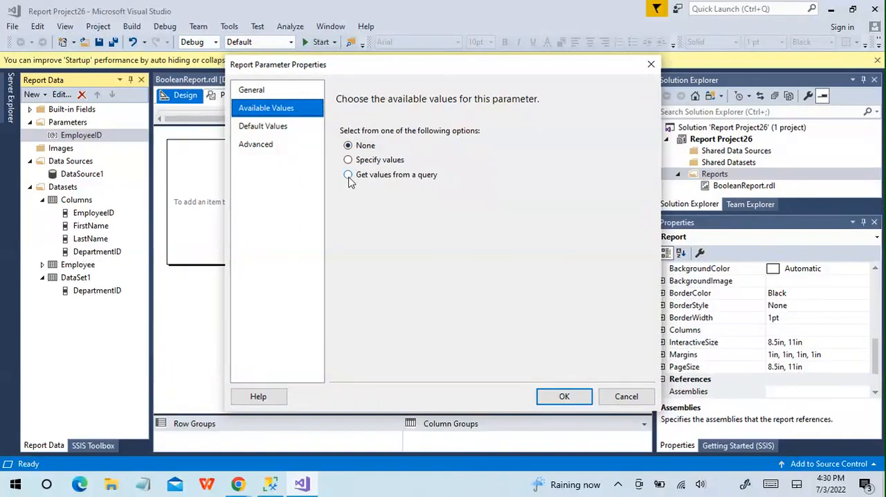
pyautogui.click(348, 175)
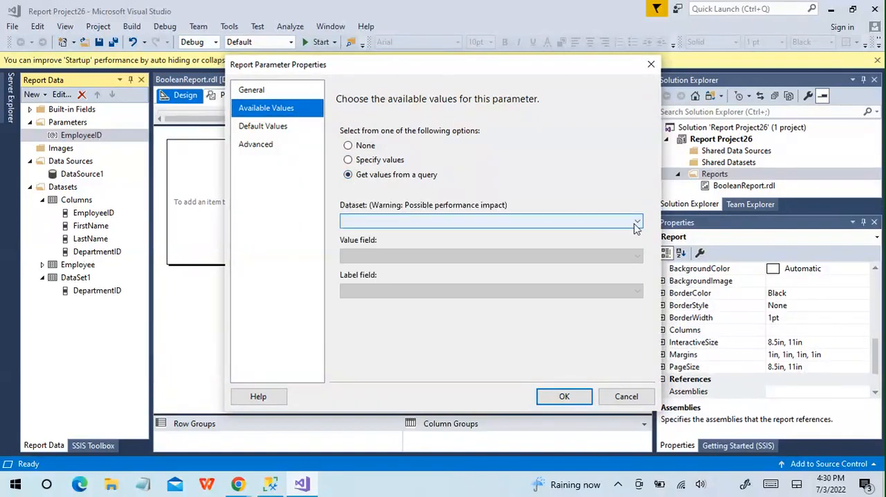
pyautogui.click(636, 224)
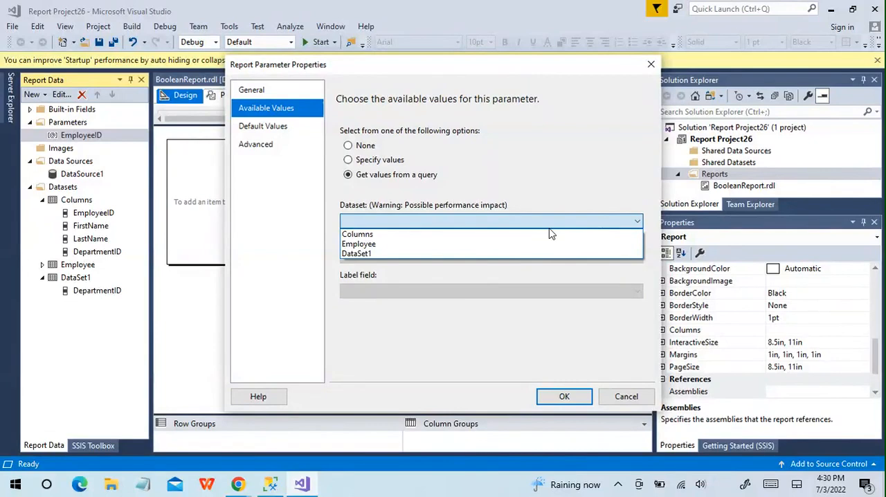
pyautogui.click(483, 249)
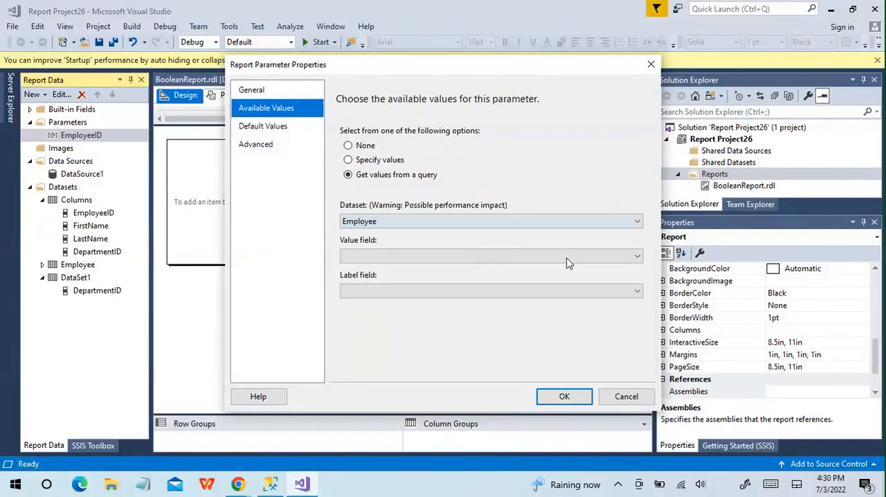
# - Use EmployeeID as both the value field and the label field for the parameter's available values
pyautogui.click(638, 258)
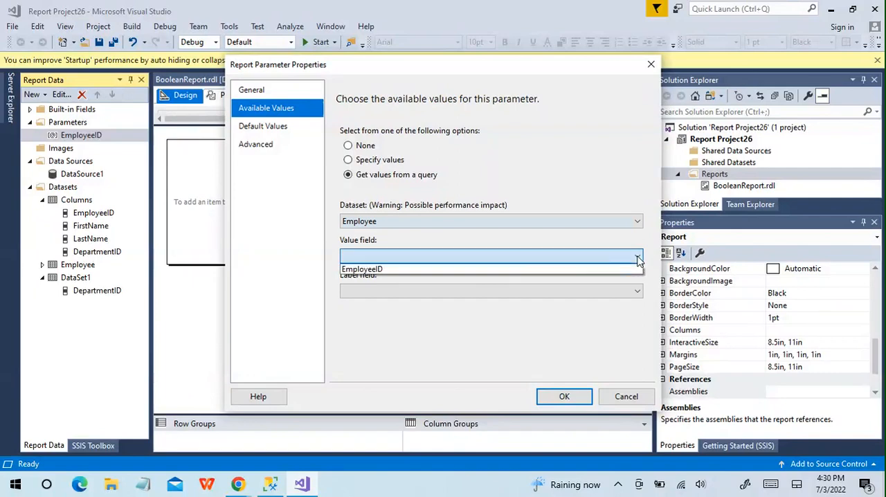
pyautogui.click(479, 270)
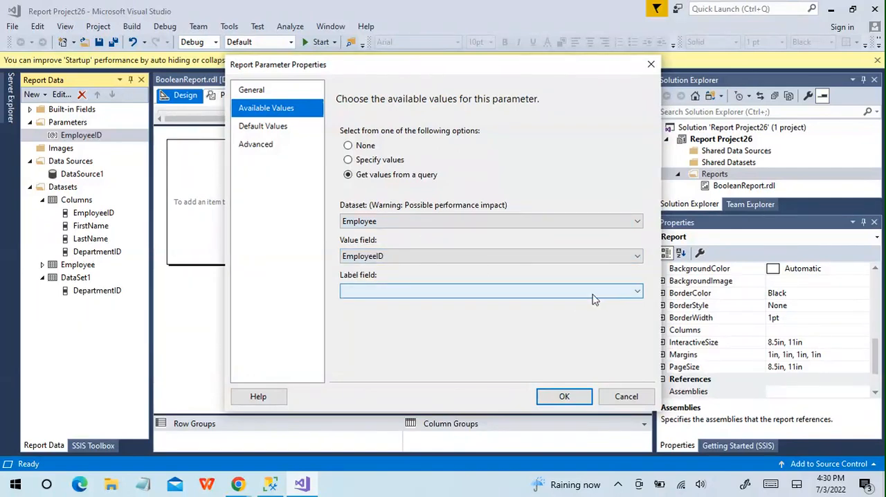
pyautogui.click(637, 293)
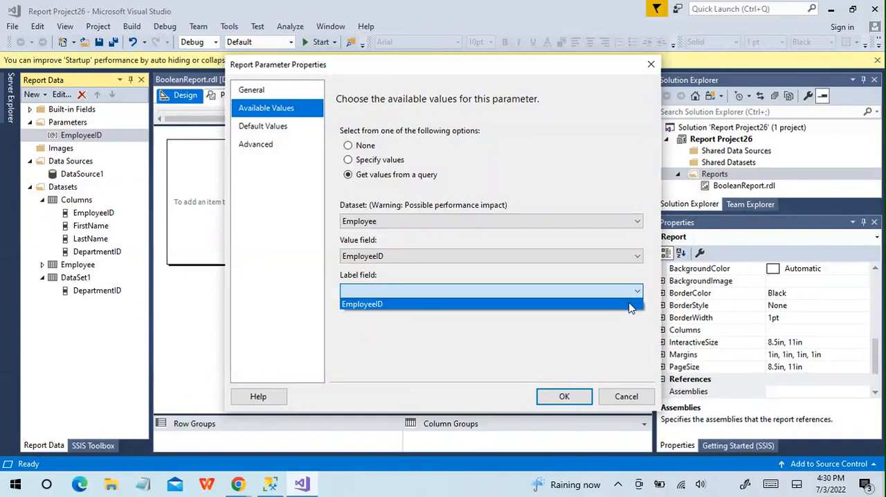
pyautogui.click(630, 305)
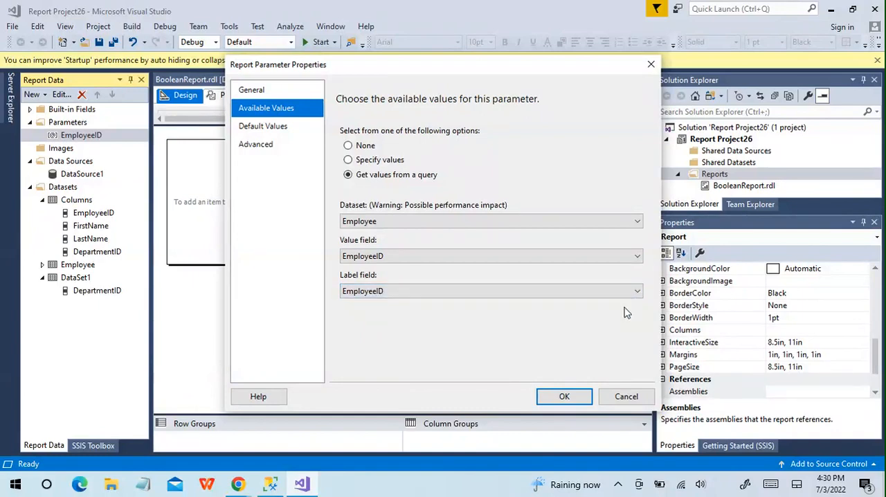
# - Specify 1 as the EmployeeID parameter's default value, checking the employee query results in SQL Server Management Studio, and save the parameter
pyautogui.click(282, 128)
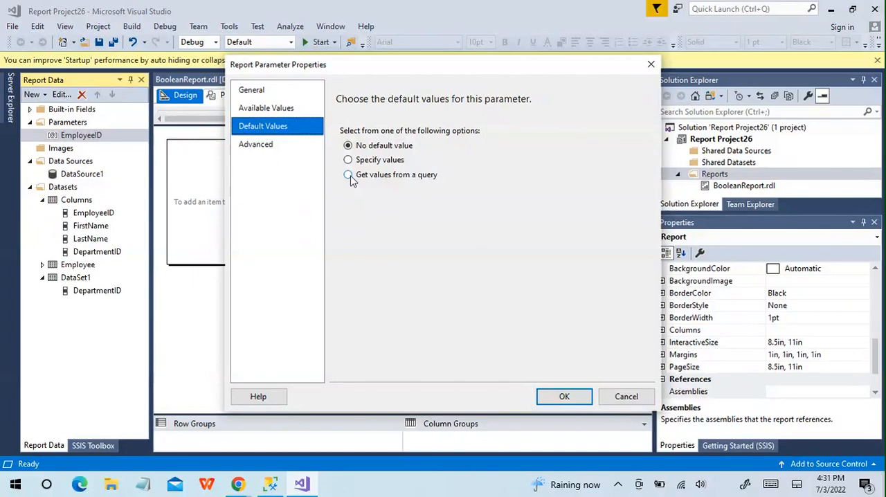
pyautogui.click(348, 160)
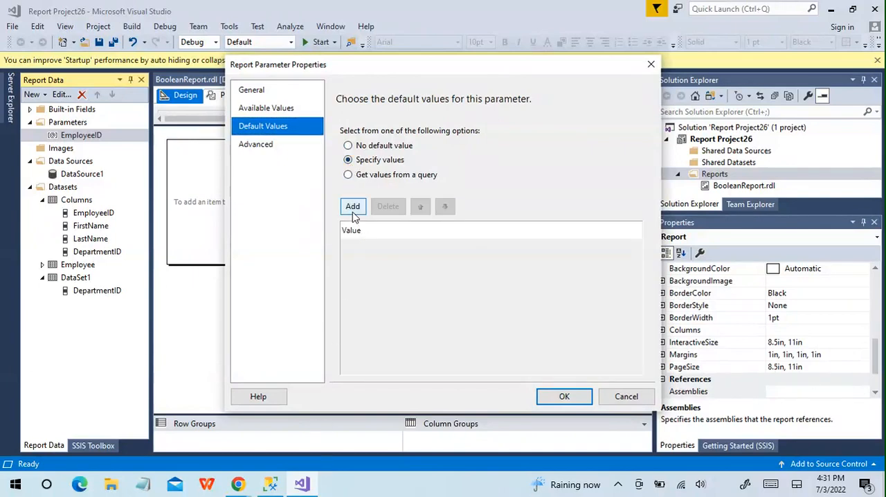
pyautogui.click(352, 206)
pyautogui.moveTo(270, 488)
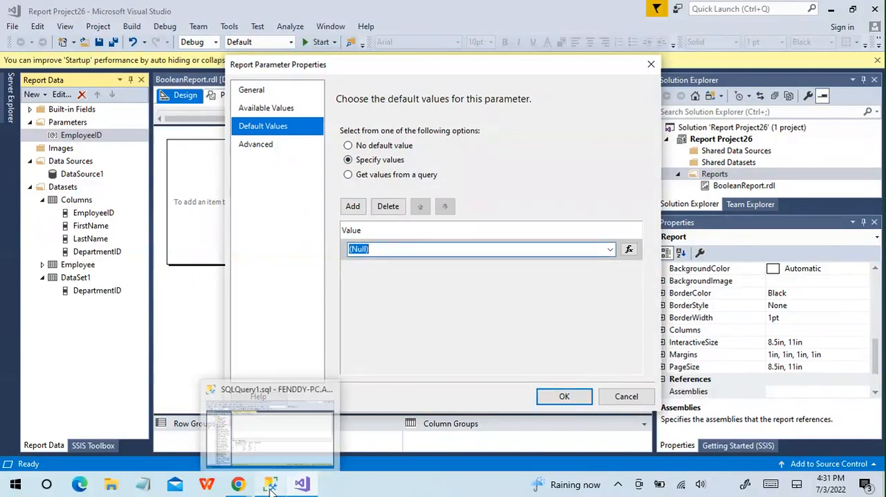
pyautogui.click(297, 429)
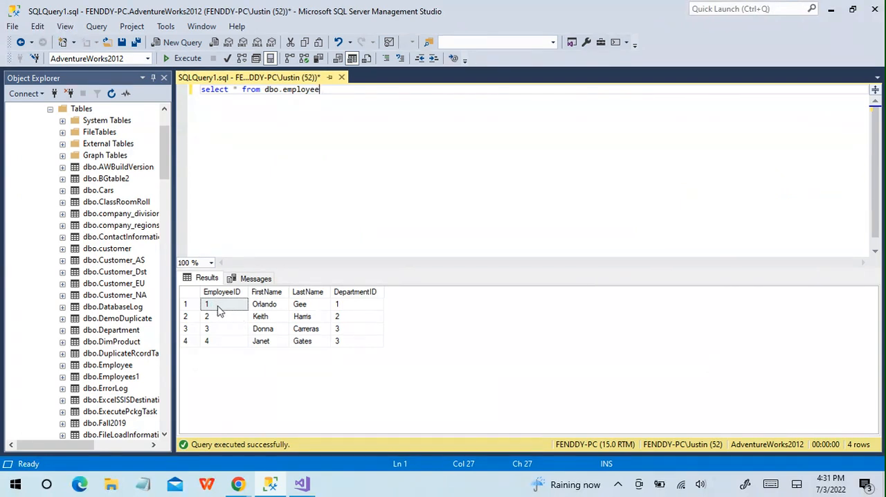
pyautogui.moveTo(276, 488)
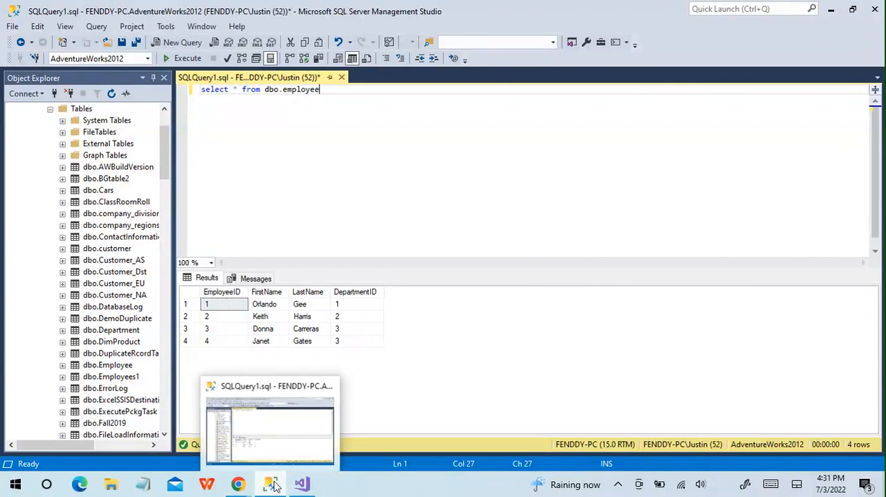
pyautogui.click(298, 469)
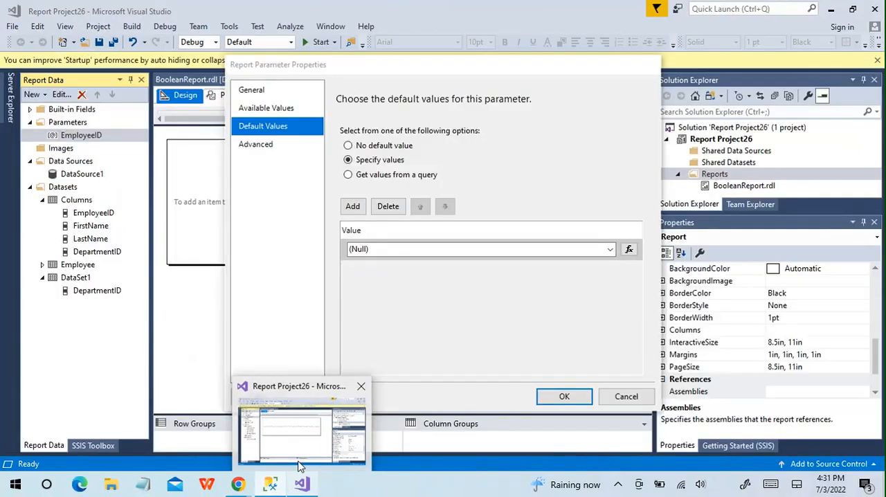
pyautogui.write('1')
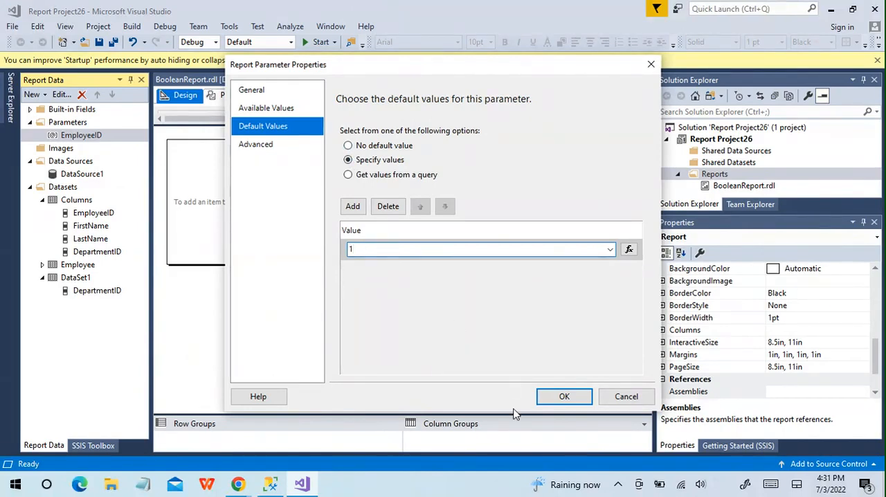
pyautogui.click(551, 398)
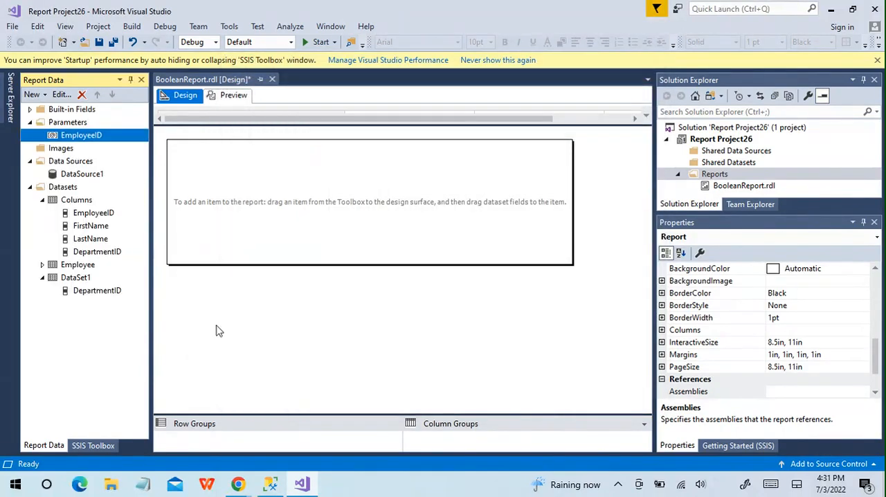
# - Rename the dataset that holds only the DepartmentID field to Dept
pyautogui.doubleClick(65, 281)
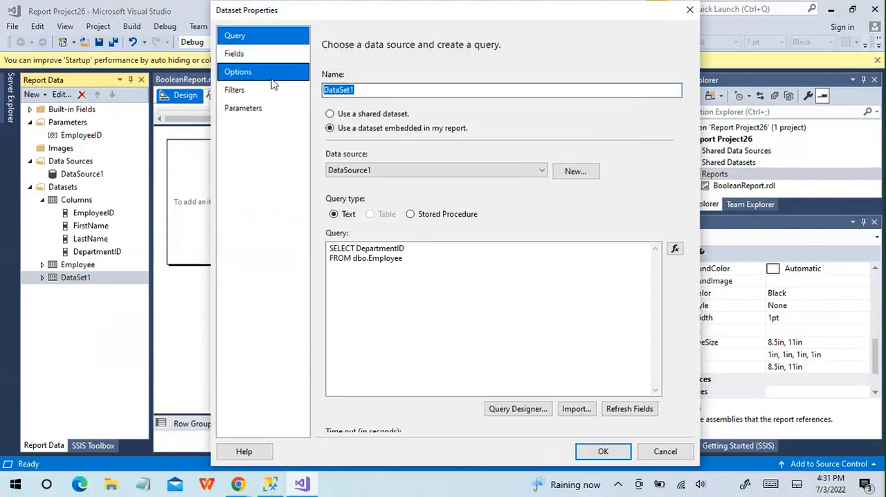
pyautogui.write('Dept')
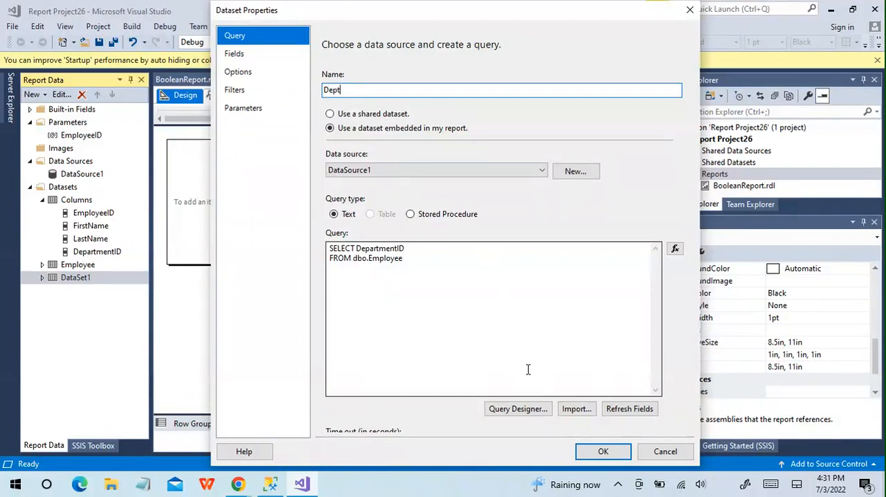
pyautogui.click(603, 452)
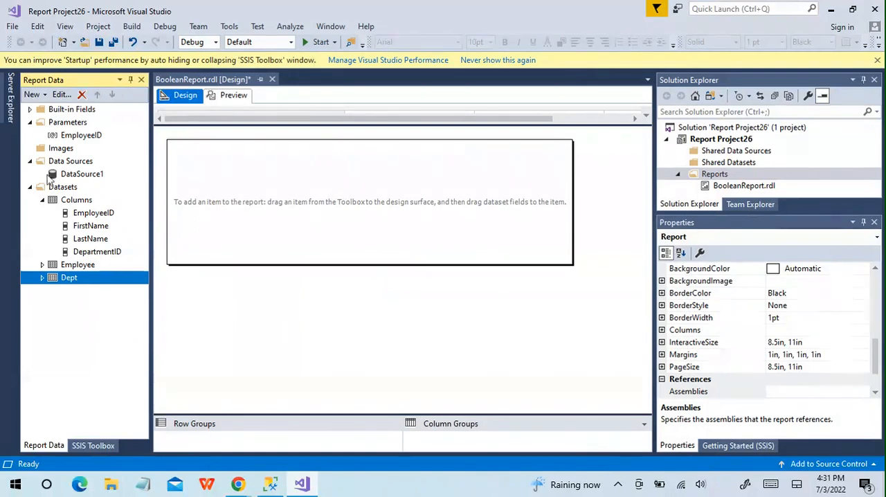
# - Add a second report parameter named DepartmentID
pyautogui.rightClick(81, 124)
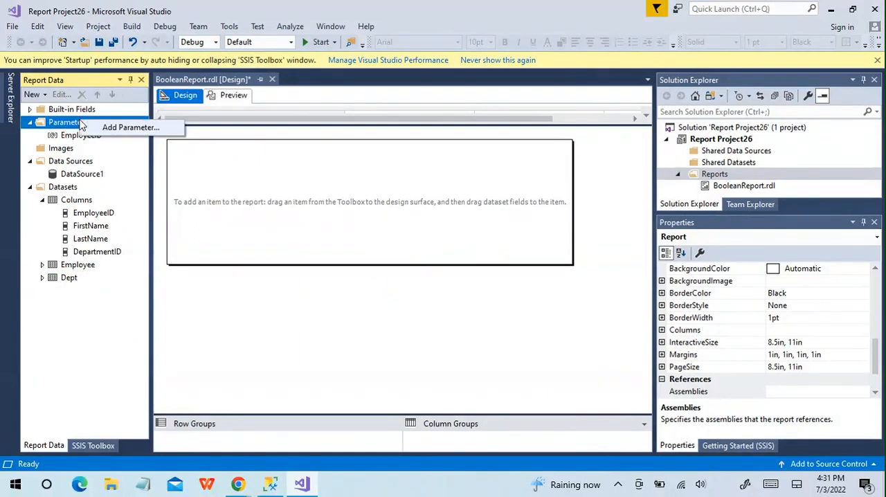
pyautogui.click(115, 129)
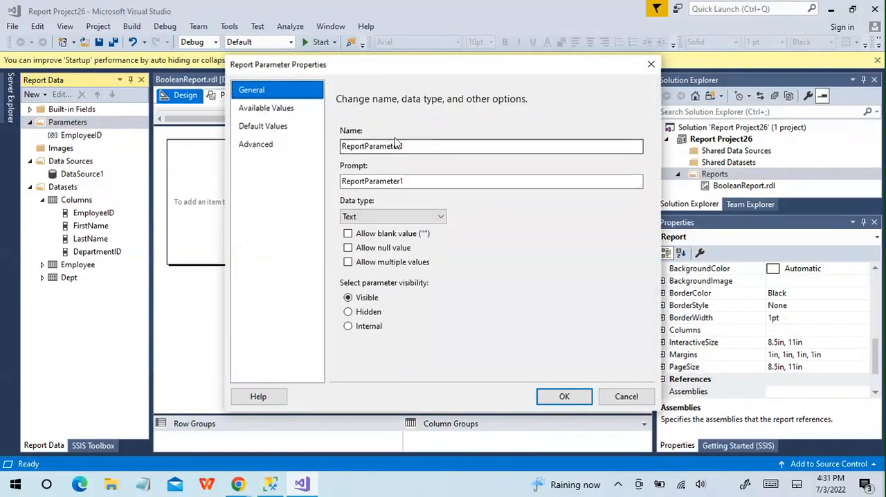
pyautogui.moveTo(422, 147); pyautogui.dragTo(275, 179)
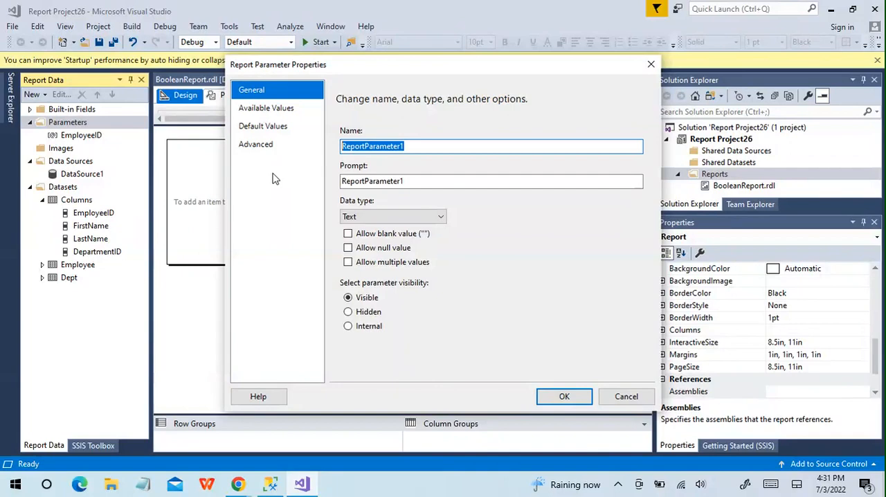
pyautogui.write('Department')
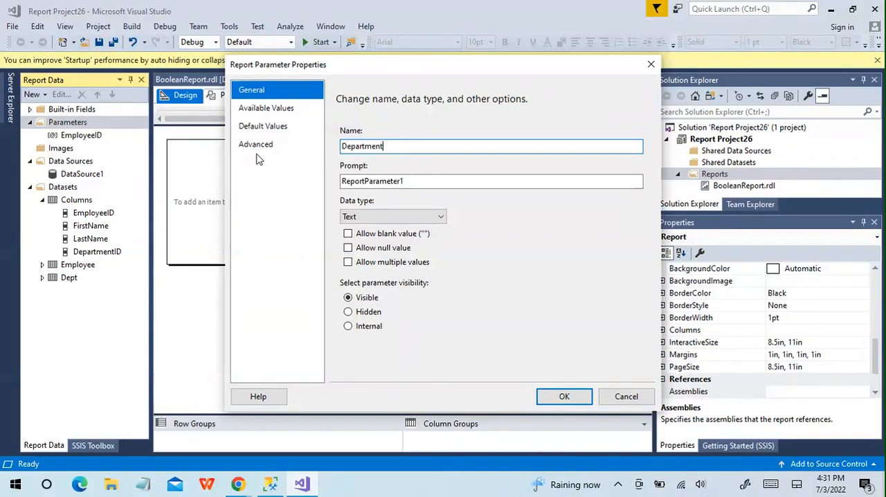
pyautogui.write('ID')
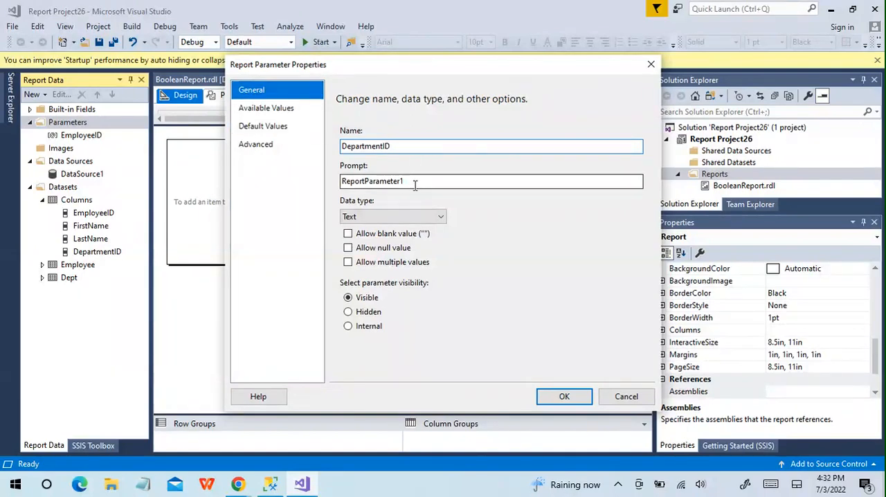
# - Set the new parameter's prompt to "DepartmentID (Yes or No)" and its data type to Boolean
pyautogui.press('Tab')
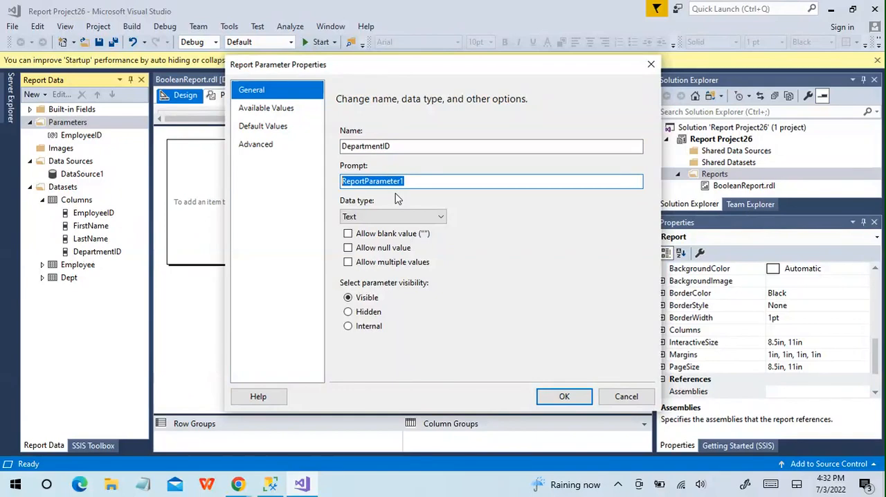
pyautogui.write('D')
pyautogui.press('BackSpace')
pyautogui.press('BackSpace')
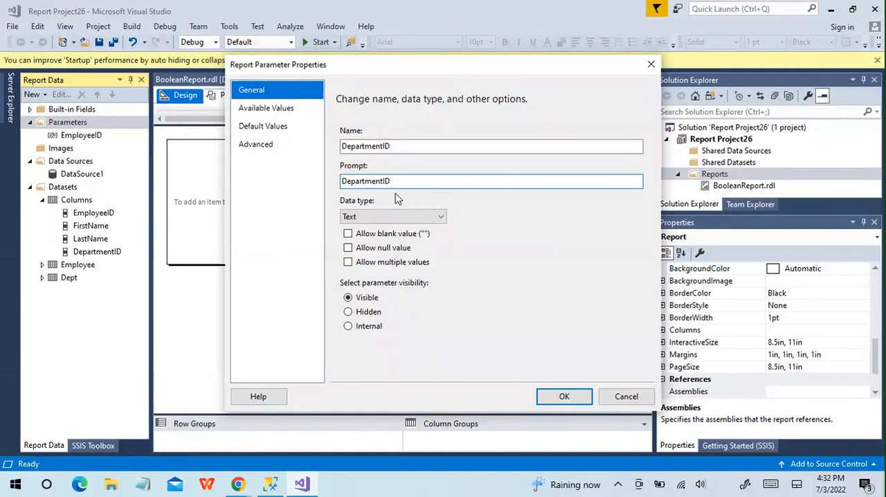
pyautogui.write('epartmentID (Yes or No')
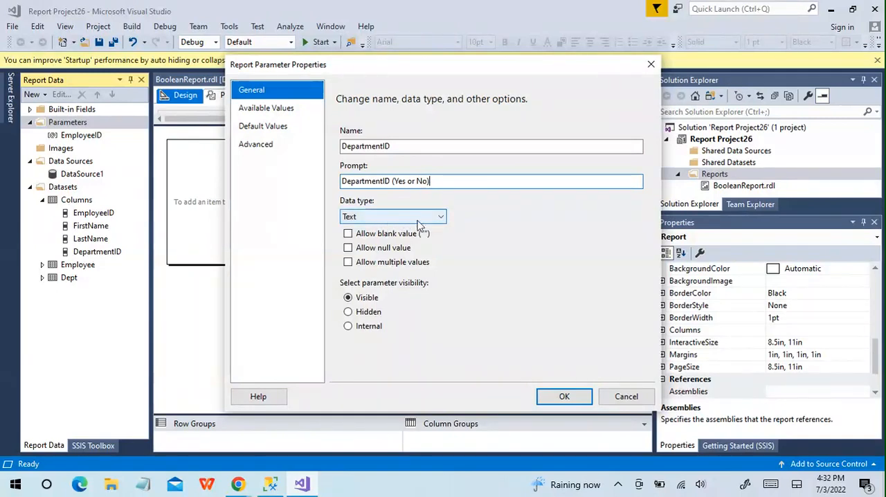
pyautogui.click(442, 220)
pyautogui.click(385, 238)
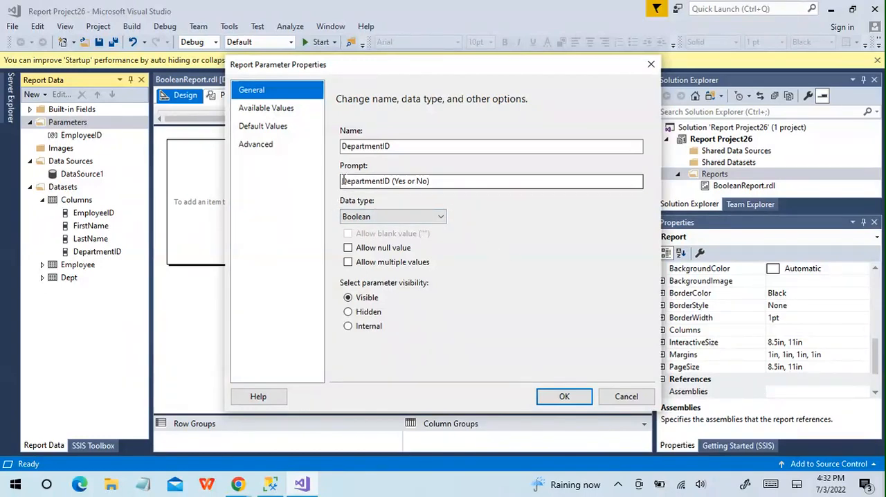
# - Make the DepartmentID parameter get its available values from a query, using the Dept dataset
pyautogui.click(276, 111)
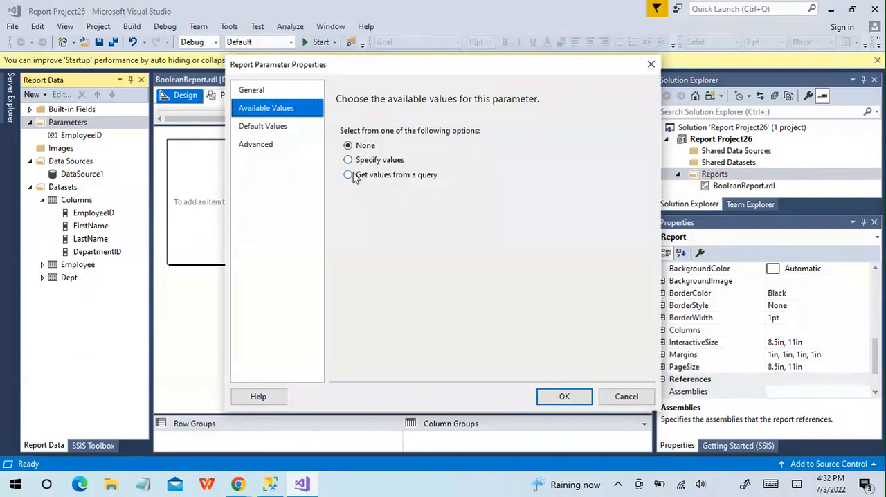
pyautogui.click(350, 176)
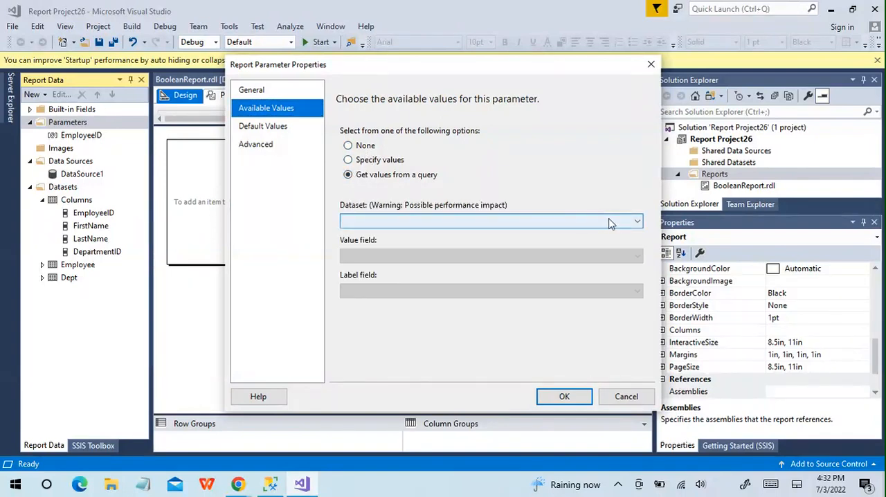
pyautogui.click(624, 223)
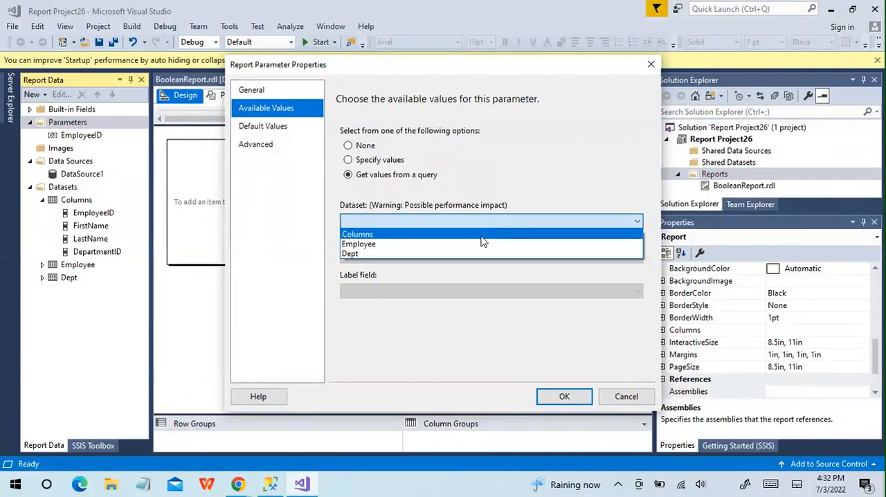
pyautogui.click(468, 253)
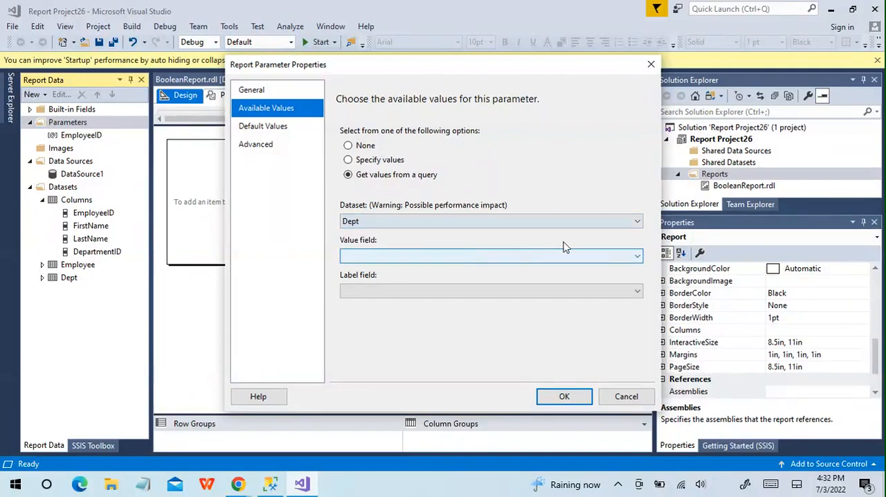
# - Use DepartmentID as both the value field and the label field for the parameter's available values
pyautogui.click(622, 257)
pyautogui.click(485, 271)
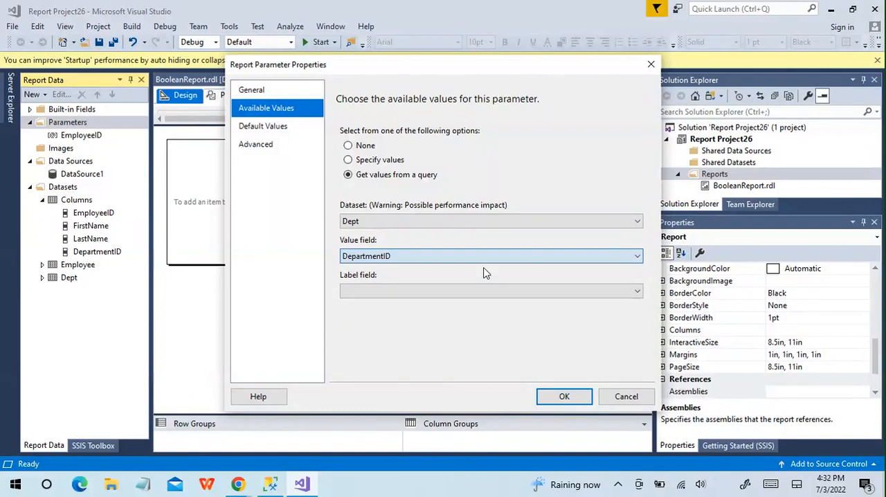
pyautogui.click(625, 293)
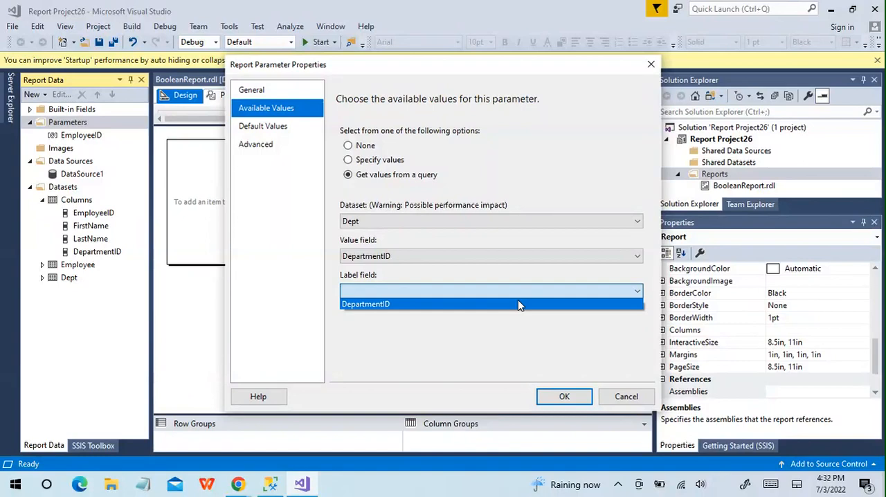
pyautogui.click(519, 304)
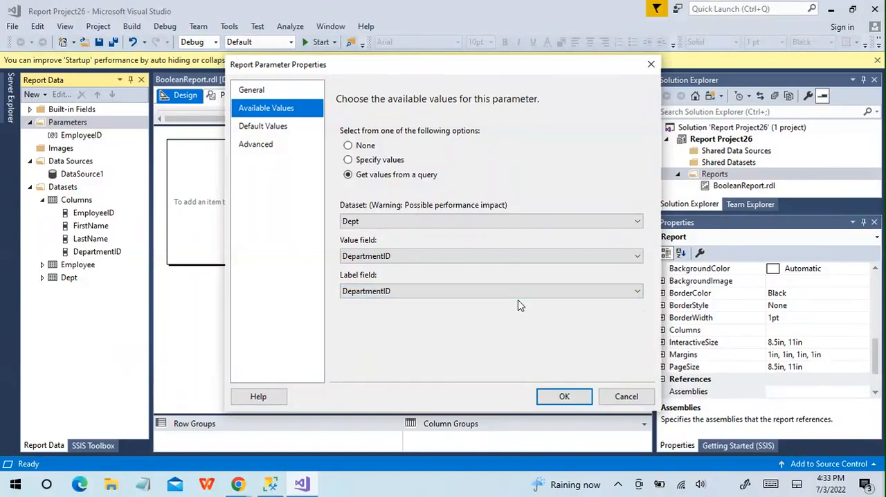
# - Specify True as the DepartmentID parameter's default value and save the parameter
pyautogui.click(265, 126)
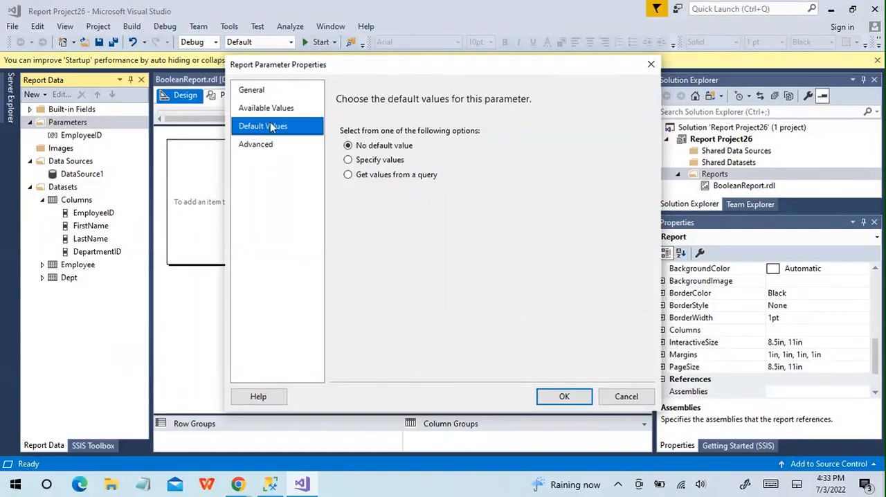
pyautogui.click(349, 161)
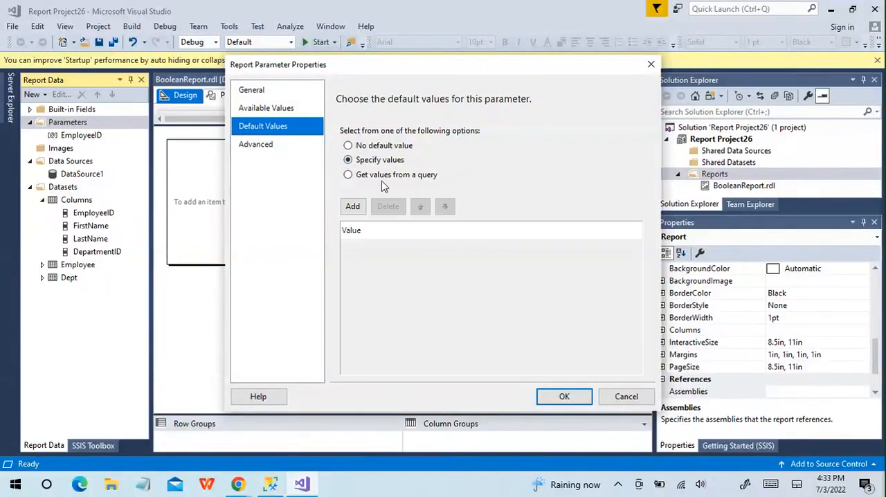
pyautogui.click(352, 205)
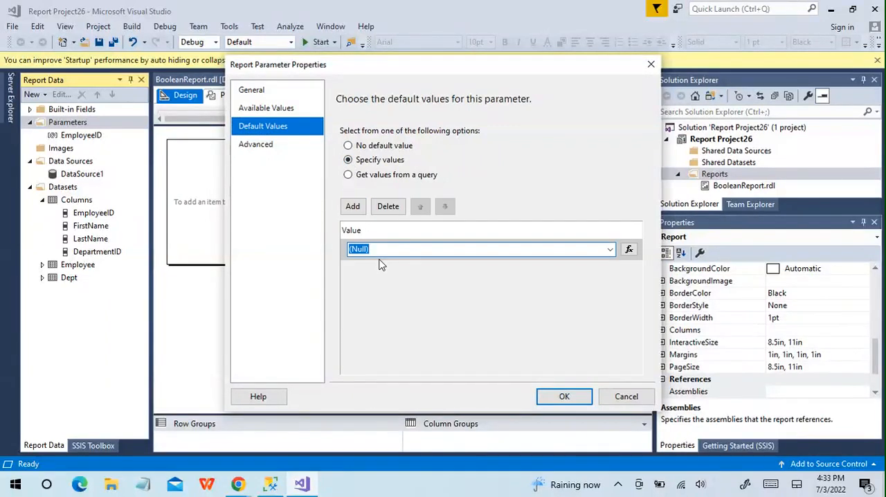
pyautogui.write('True')
pyautogui.click(565, 397)
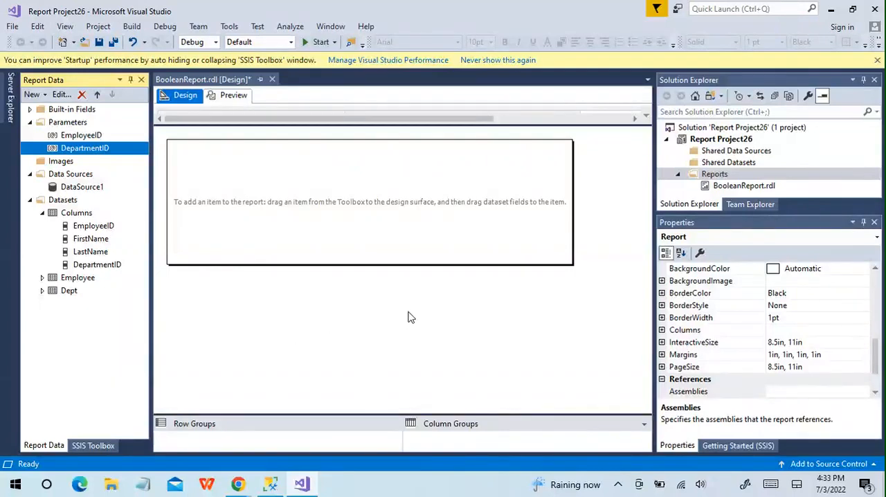
# - Insert a table into the upper part of the empty report body
pyautogui.rightClick(217, 170)
pyautogui.rightClick(217, 175)
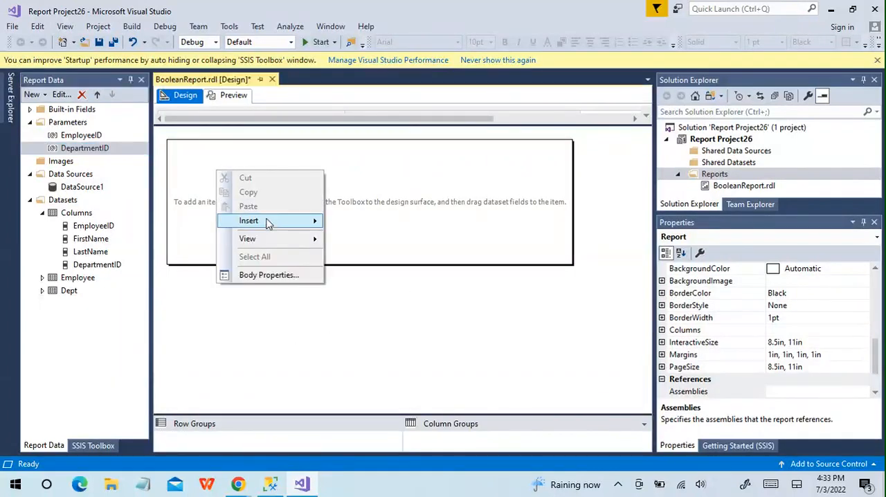
pyautogui.moveTo(266, 221)
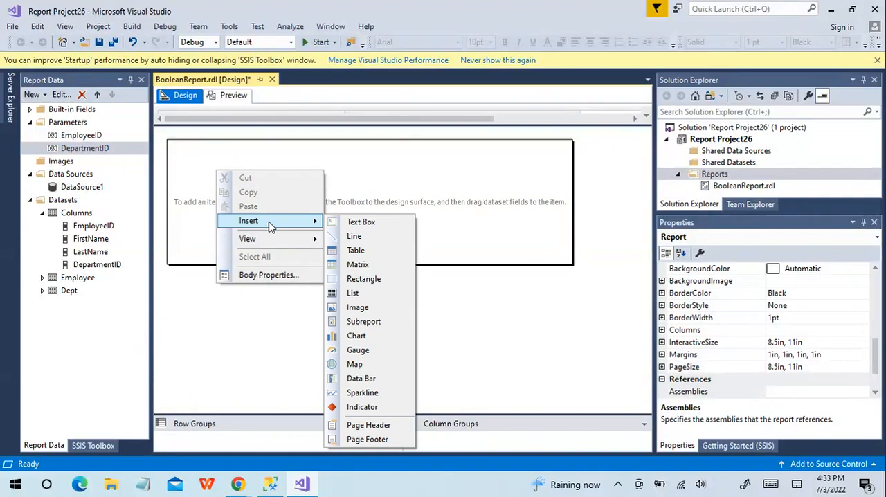
pyautogui.click(371, 250)
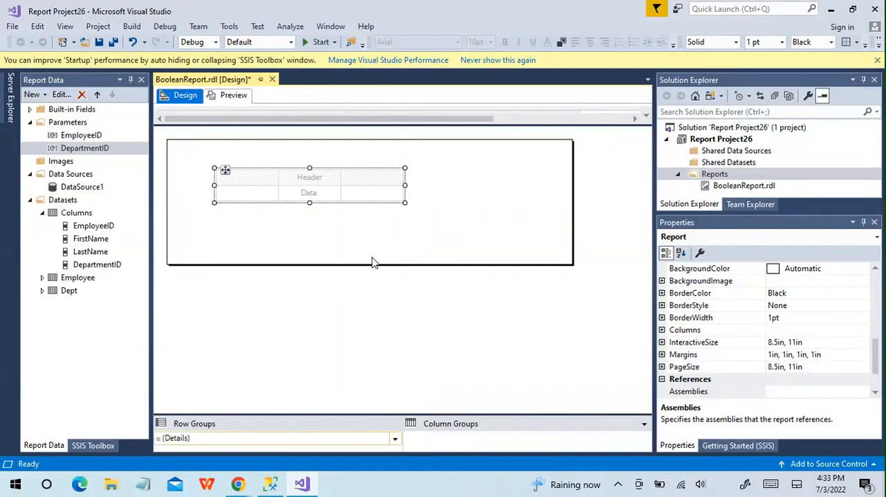
# - Fill the table's columns with EmployeeID, FirstName, LastName and DepartmentID from the Columns dataset
pyautogui.moveTo(97, 230); pyautogui.dragTo(231, 193)
pyautogui.moveTo(99, 244); pyautogui.dragTo(309, 192)
pyautogui.moveTo(103, 254); pyautogui.dragTo(380, 193)
pyautogui.moveTo(115, 261); pyautogui.dragTo(395, 196)
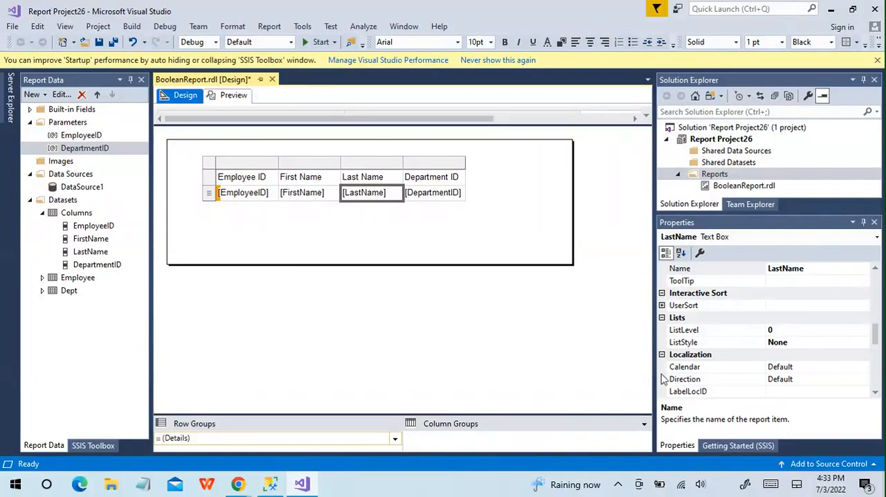
# - Switch the grouping pane to Advanced Mode and enlarge it to show all static row and column groups
pyautogui.click(645, 426)
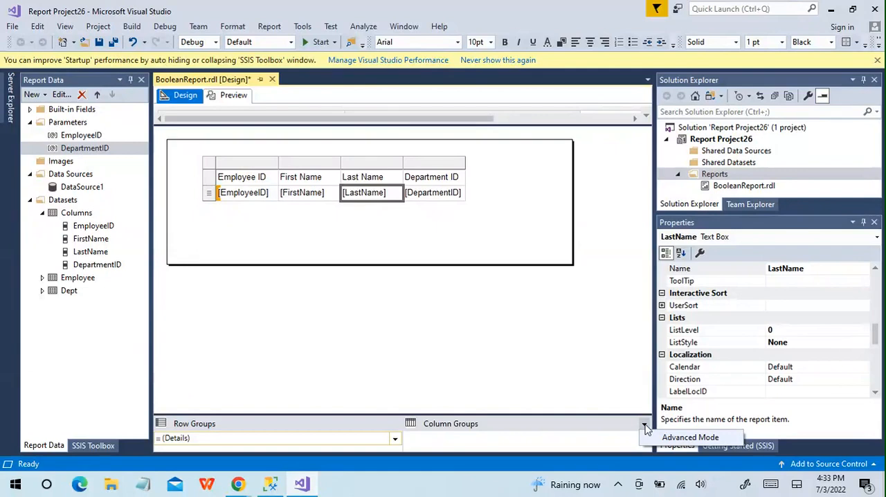
pyautogui.click(673, 438)
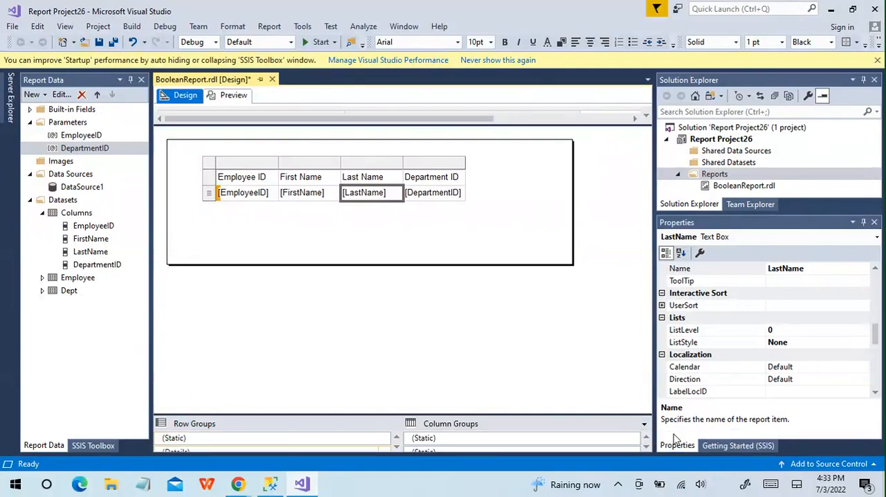
pyautogui.moveTo(625, 412); pyautogui.dragTo(612, 335)
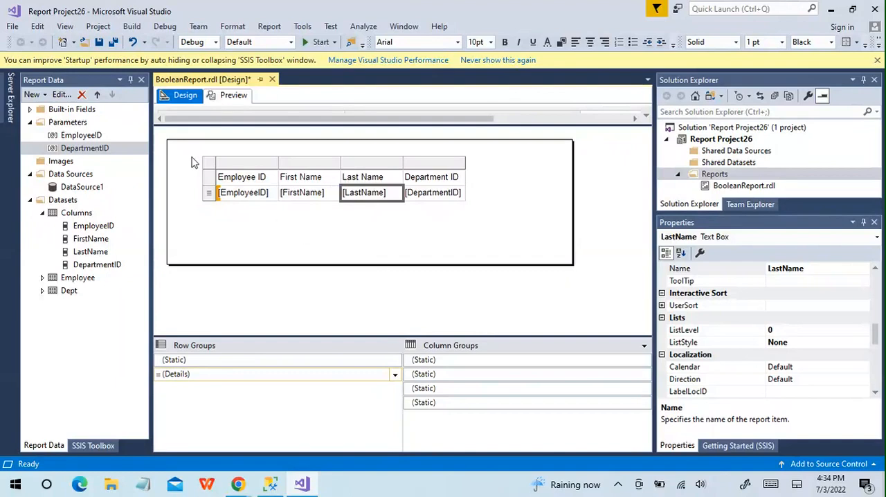
# - Set the Hidden property of the Department ID column's static group to the expression =Parameters!DepartmentID.Value = FALSE
pyautogui.click(440, 362)
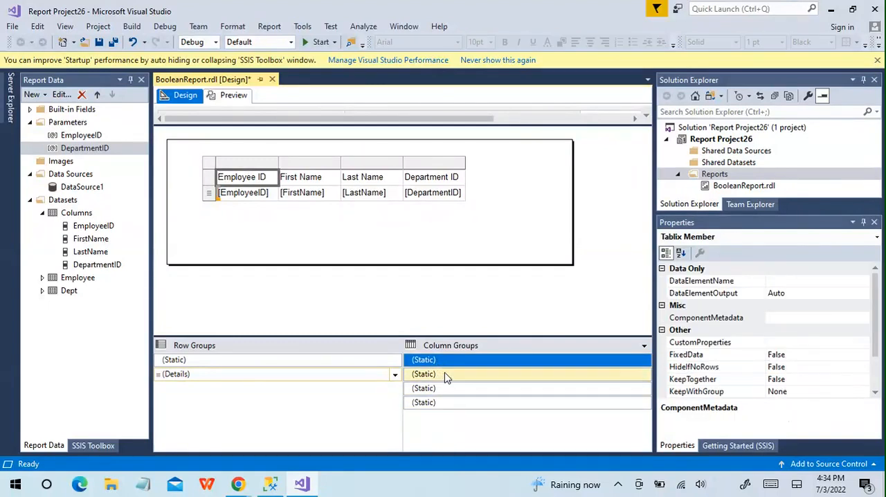
pyautogui.click(447, 375)
pyautogui.click(446, 389)
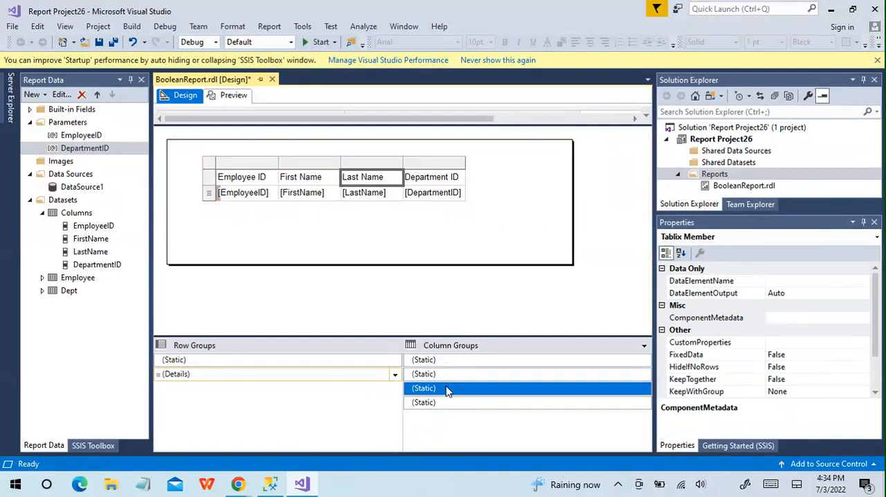
pyautogui.click(447, 402)
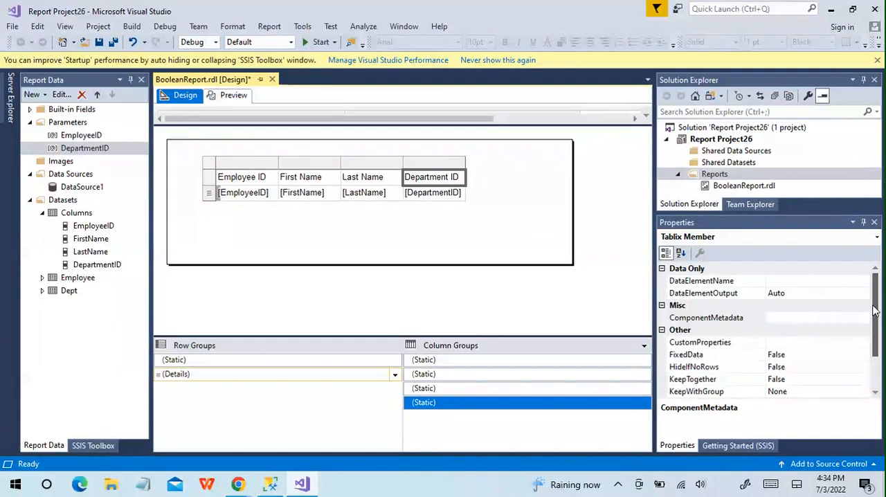
pyautogui.moveTo(875, 311); pyautogui.dragTo(874, 343)
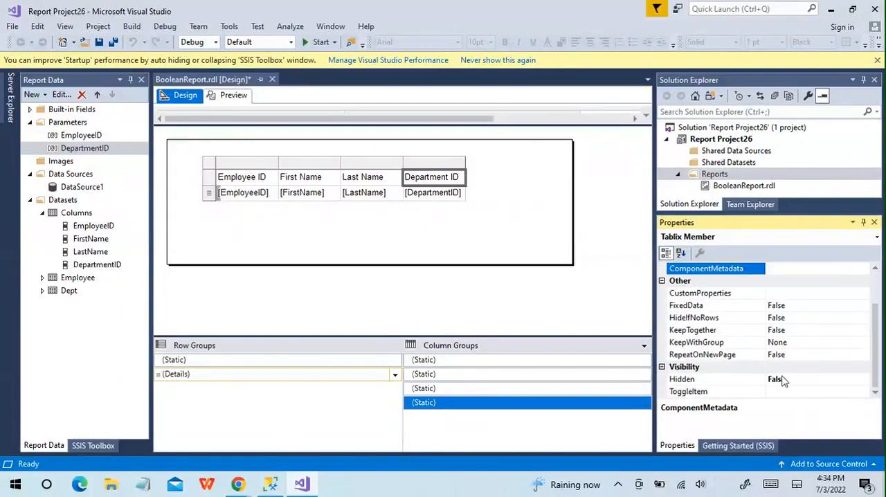
pyautogui.click(834, 380)
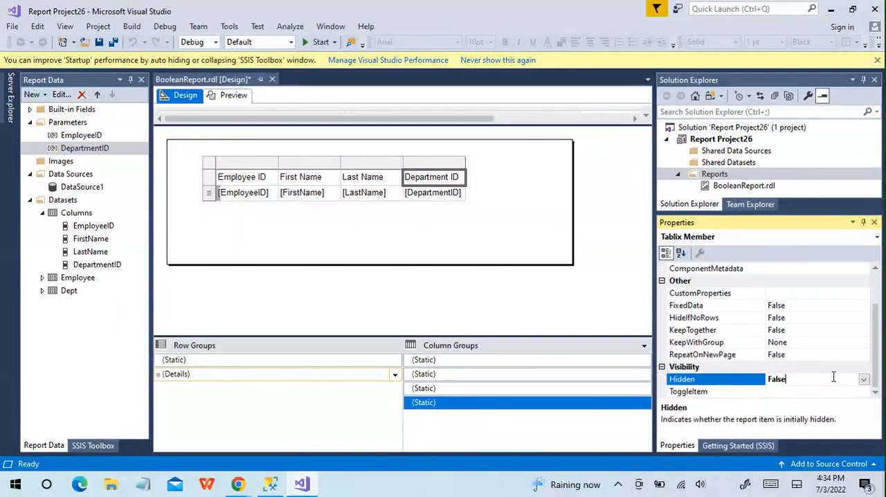
pyautogui.click(864, 379)
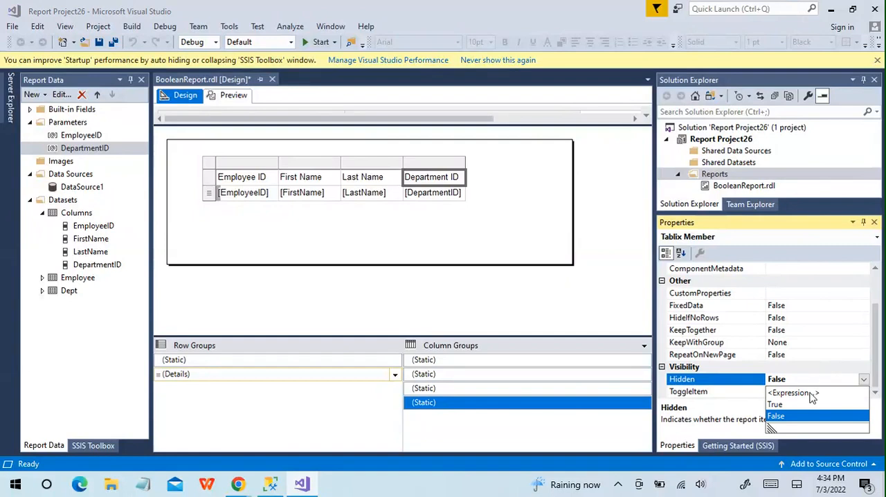
pyautogui.click(811, 393)
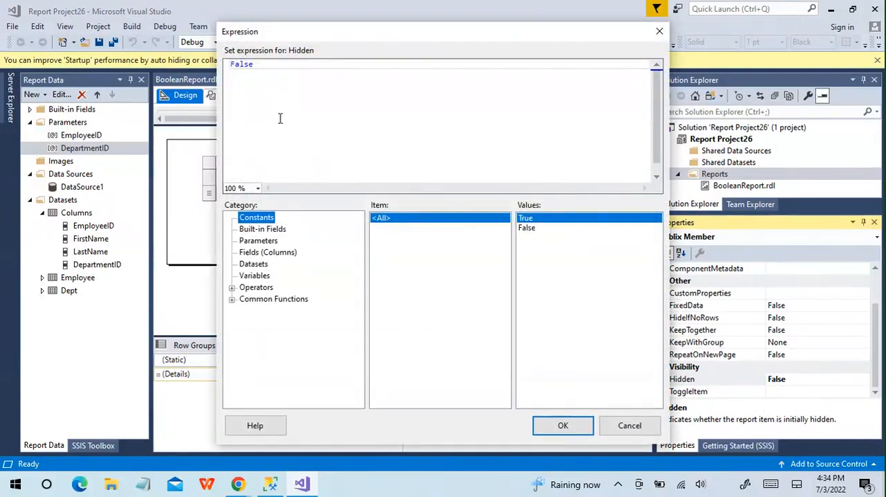
pyautogui.moveTo(257, 65); pyautogui.dragTo(219, 64)
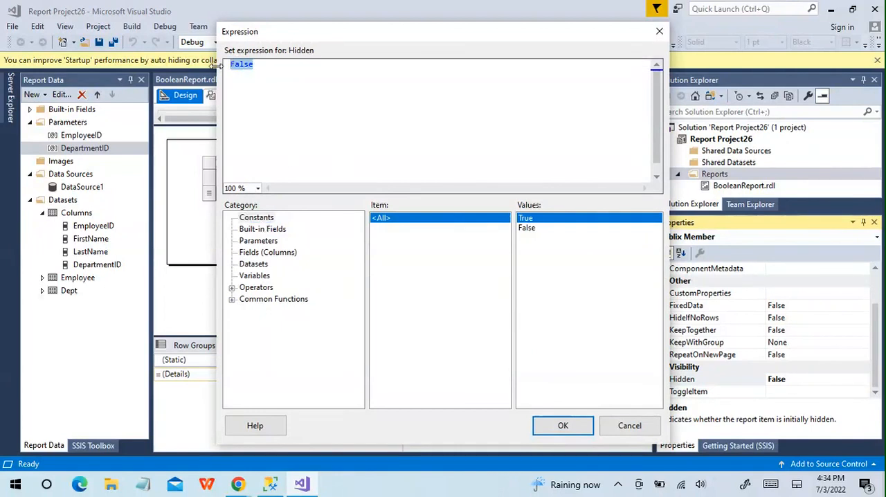
pyautogui.press('Delete')
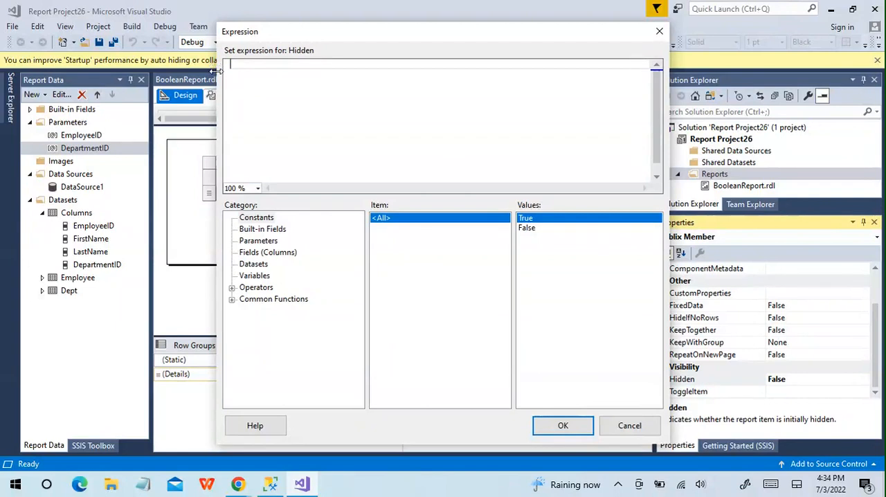
pyautogui.click(259, 241)
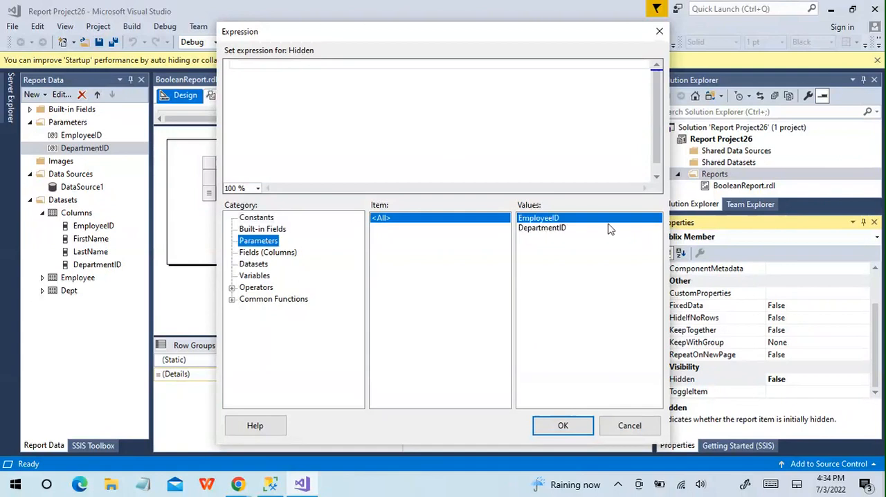
pyautogui.doubleClick(559, 228)
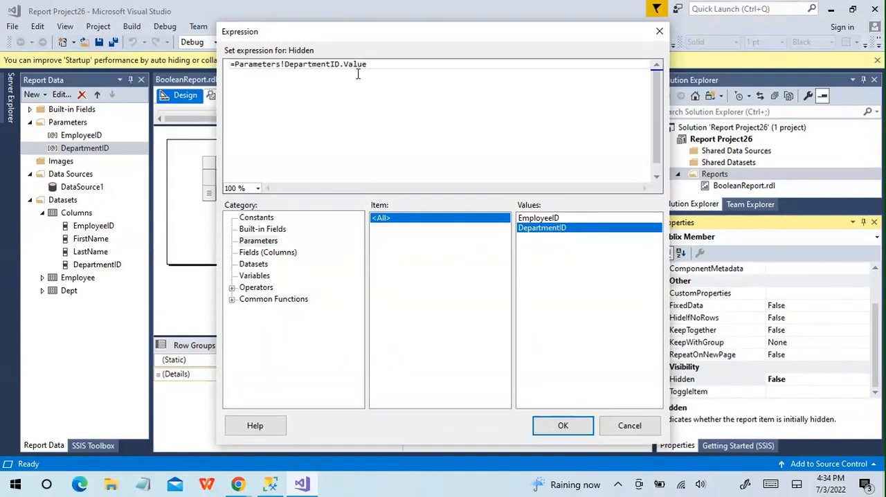
pyautogui.write('= FALSE')
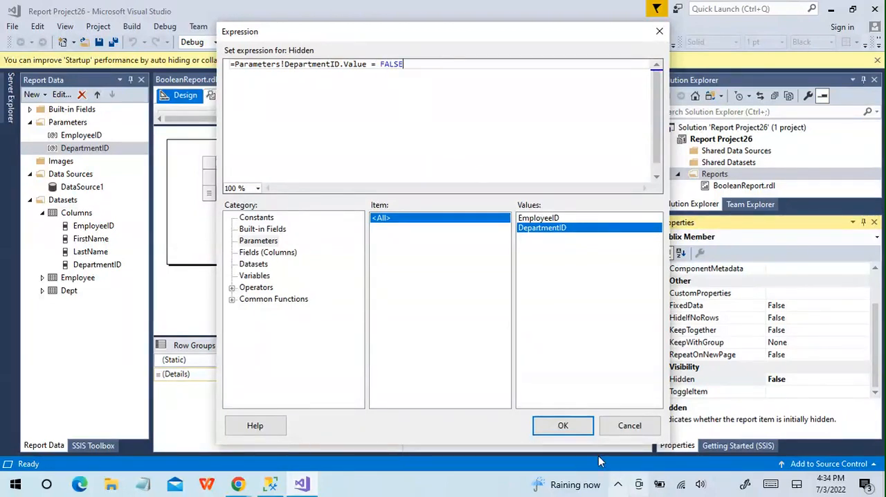
pyautogui.click(581, 427)
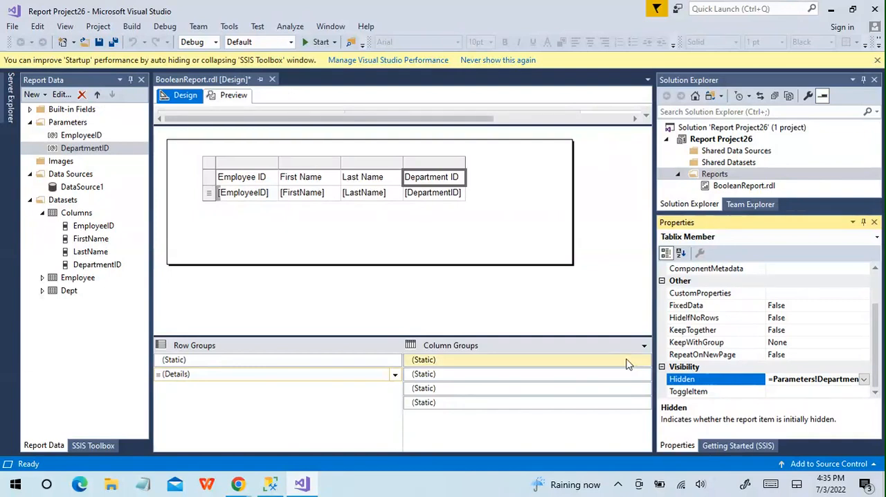
# - Preview the report and run it for Employee ID 2
pyautogui.click(233, 96)
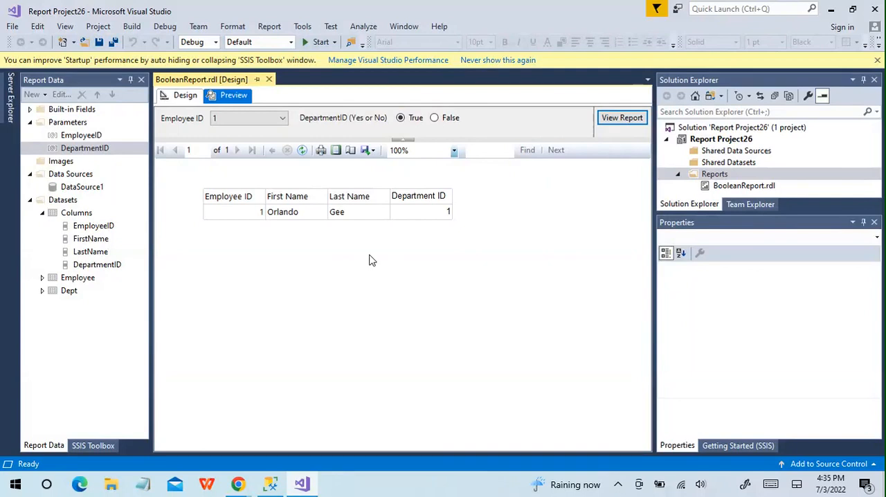
pyautogui.click(278, 118)
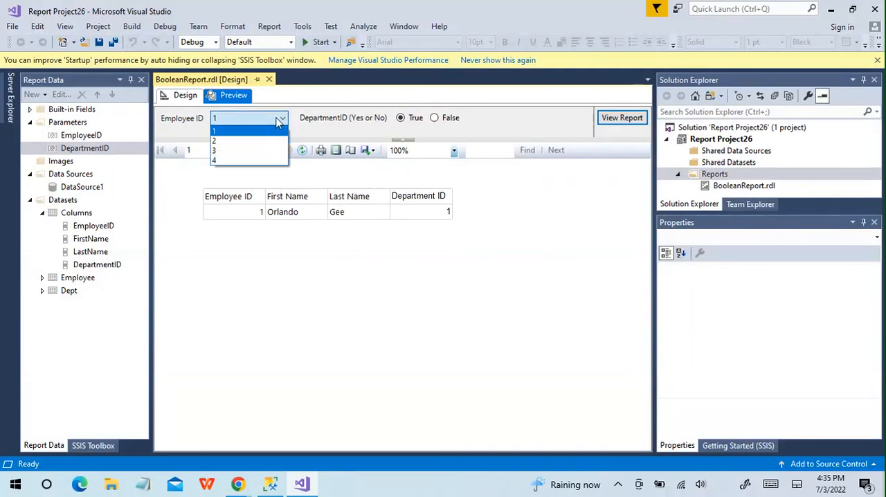
pyautogui.click(249, 141)
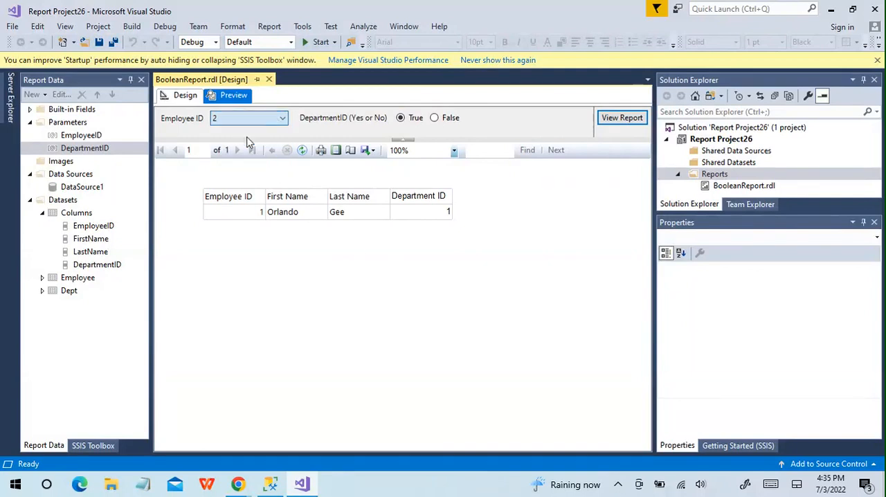
pyautogui.click(622, 118)
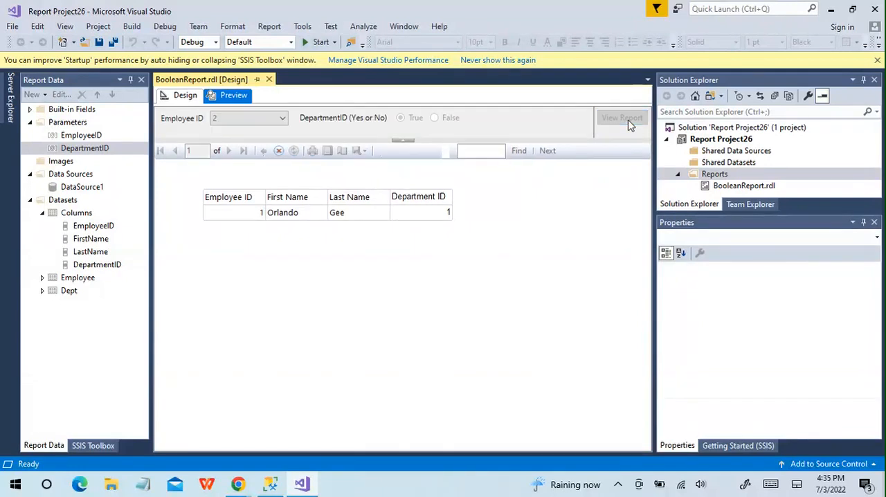
# - Run the report preview for Employee ID 3
pyautogui.click(285, 118)
pyautogui.click(230, 151)
pyautogui.click(618, 125)
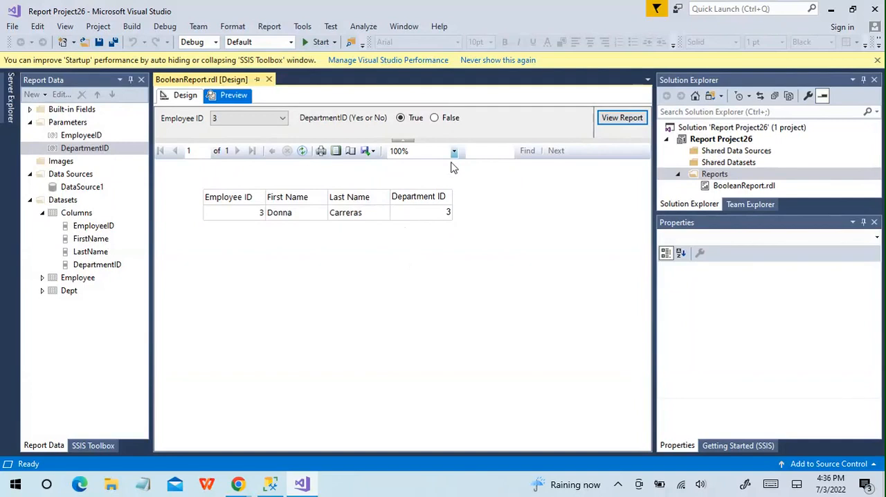
# - Run the preview with the DepartmentID parameter set to False, and rerun it for Employee ID 2
pyautogui.click(435, 118)
pyautogui.click(619, 121)
pyautogui.click(283, 119)
pyautogui.click(234, 143)
pyautogui.click(605, 121)
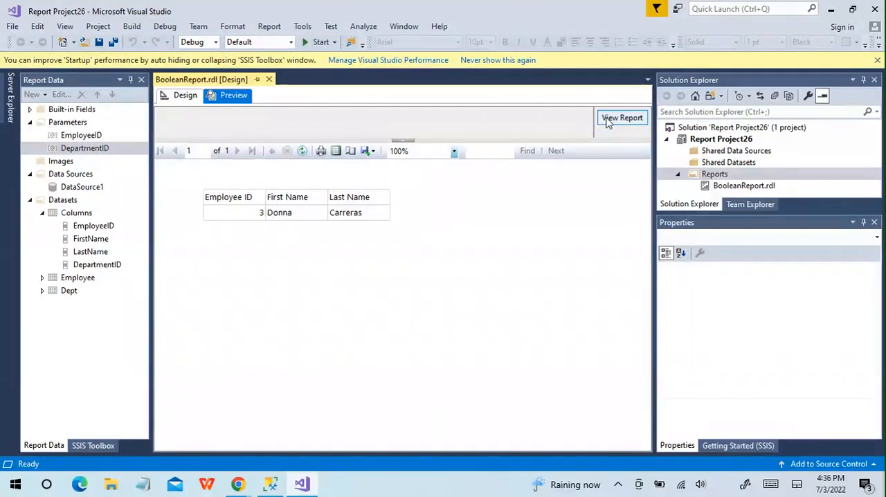